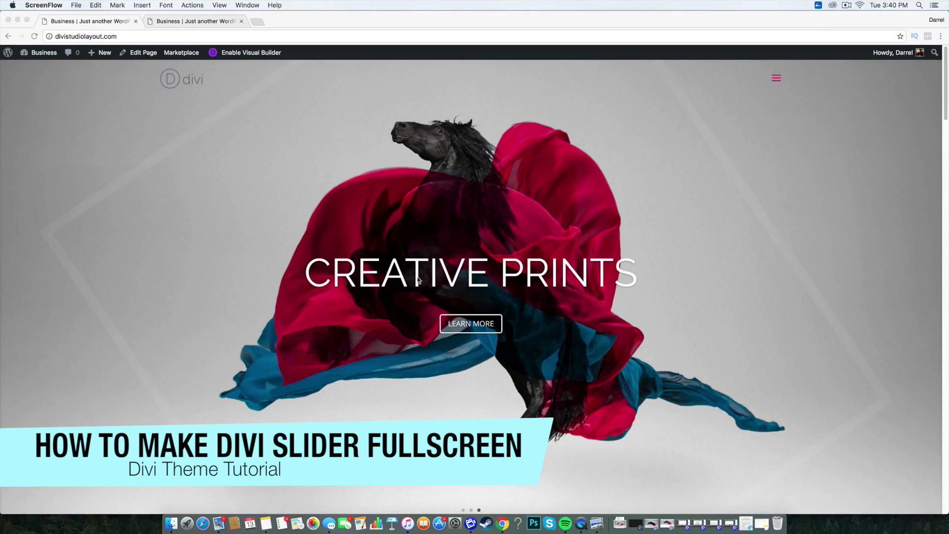
Step: Bring the browser tab with the Divi homepage's CREATIVE IS KEY slider to the front
{"action": "left_click", "coordinate": [170, 21]}
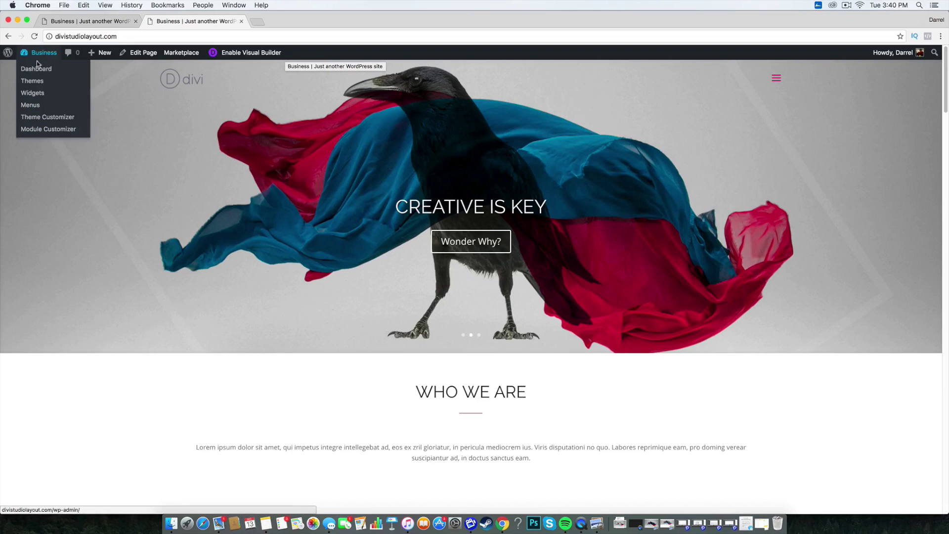
Step: Open Divi Theme Options and add an empty line after the last Custom CSS rule
{"action": "left_click", "coordinate": [37, 61]}
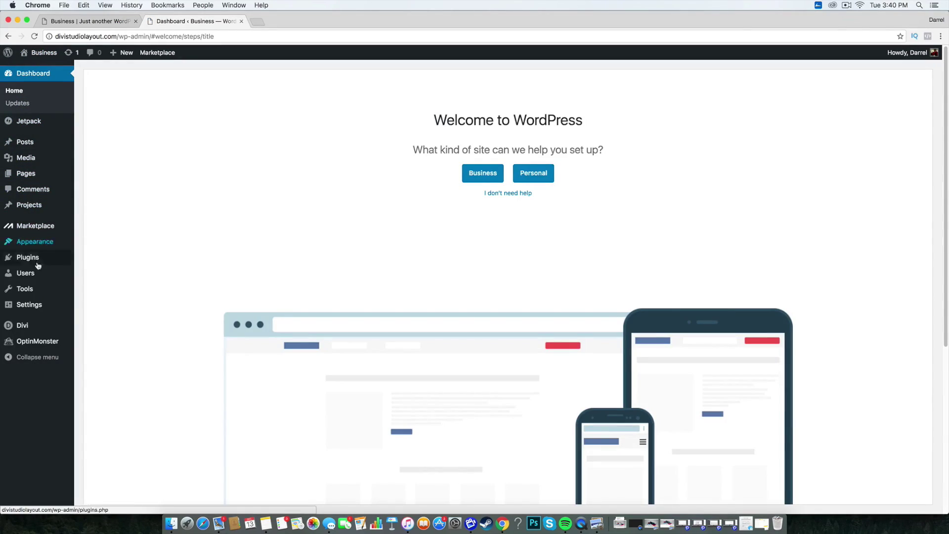
{"action": "mouse_move", "coordinate": [36, 328]}
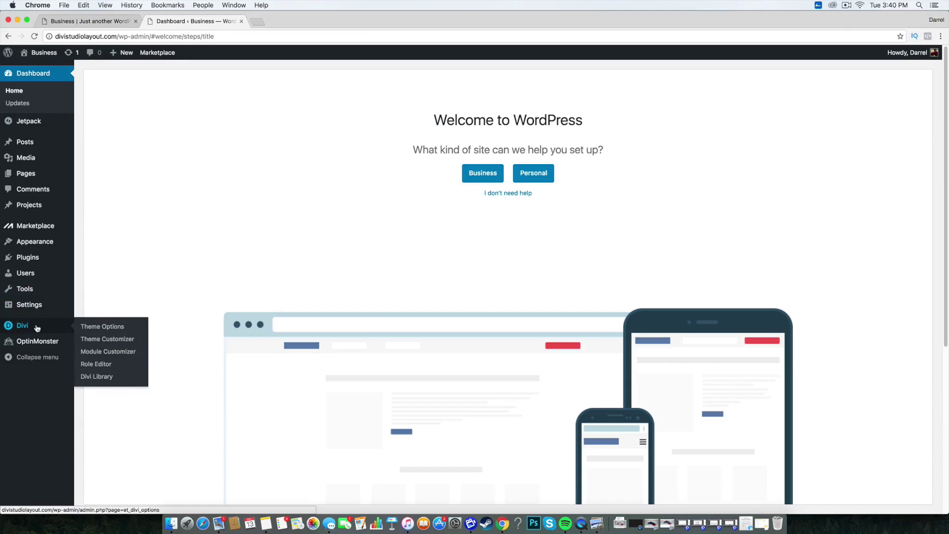
{"action": "left_click", "coordinate": [101, 328]}
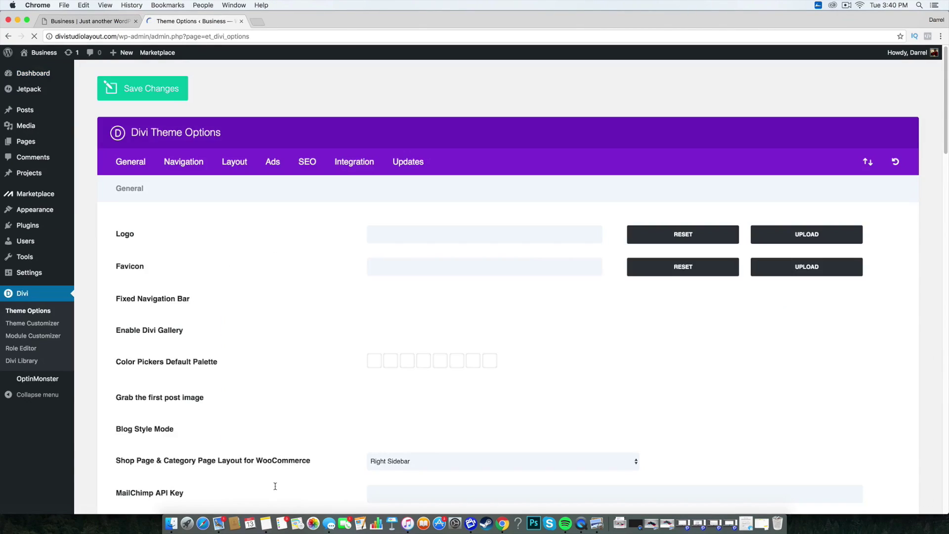
{"action": "scroll", "coordinate": [324, 354], "scroll_direction": "down", "scroll_amount": 20}
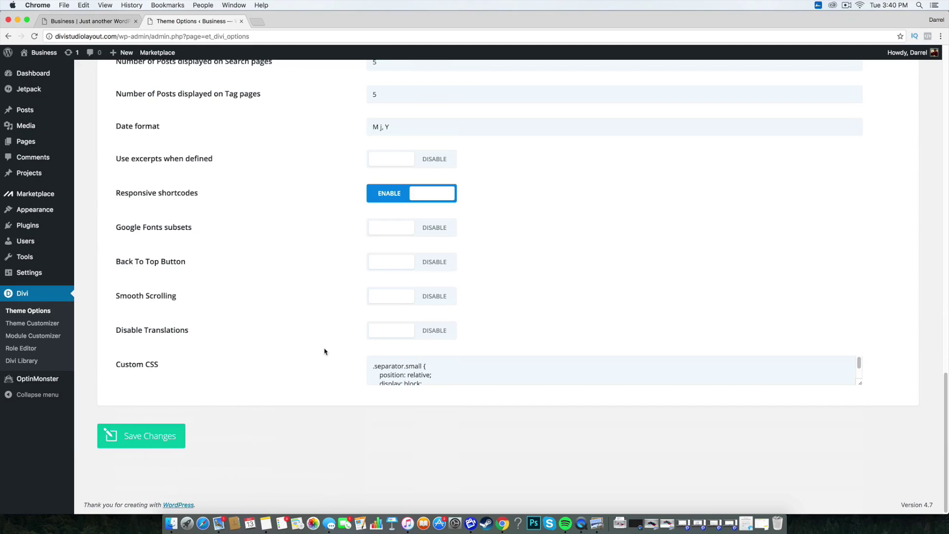
{"action": "left_click", "coordinate": [398, 366]}
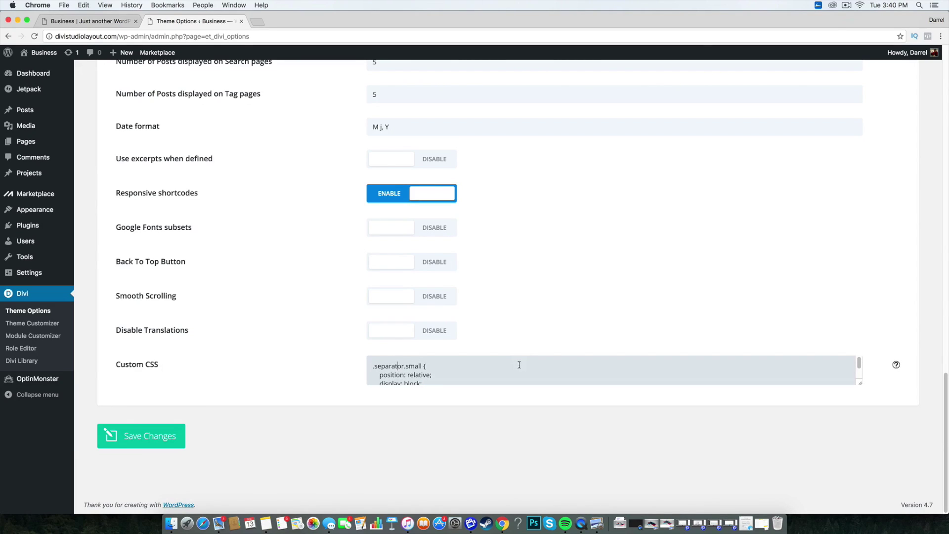
{"action": "key", "text": "super+Down"}
{"action": "key", "text": "Return"}
{"action": "key", "text": "Return"}
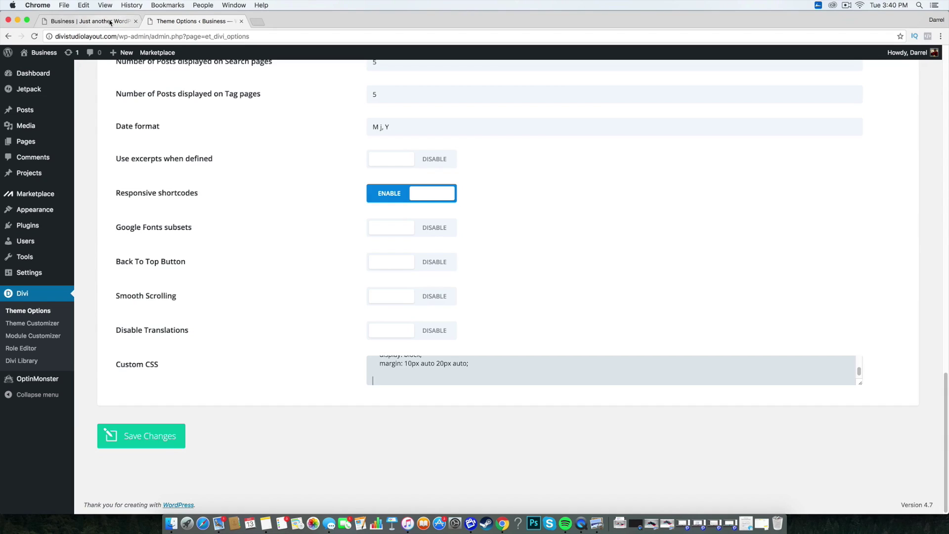
Step: Scroll through the live homepage tab, then return to the Theme Options page
{"action": "left_click", "coordinate": [91, 21]}
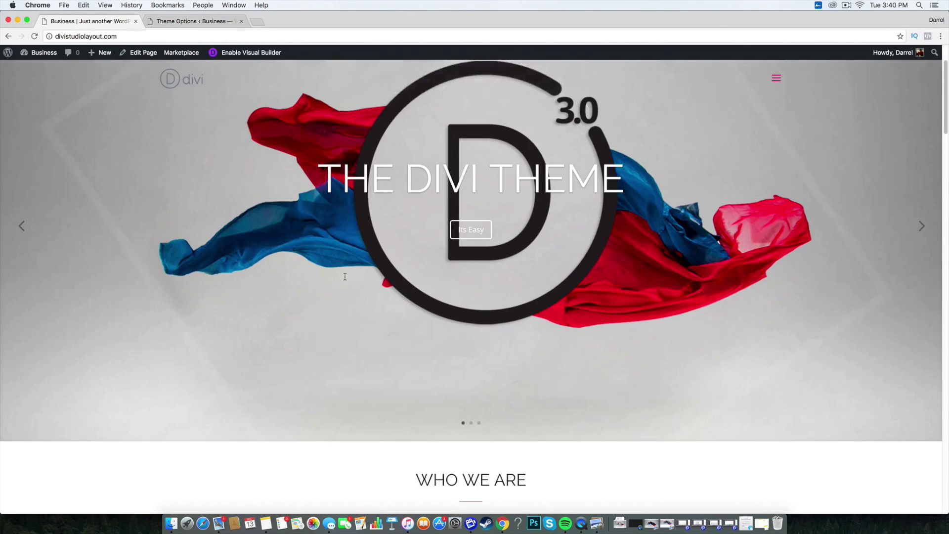
{"action": "scroll", "coordinate": [351, 280], "scroll_direction": "down", "scroll_amount": 3}
{"action": "scroll", "coordinate": [471, 364], "scroll_direction": "down", "scroll_amount": 1}
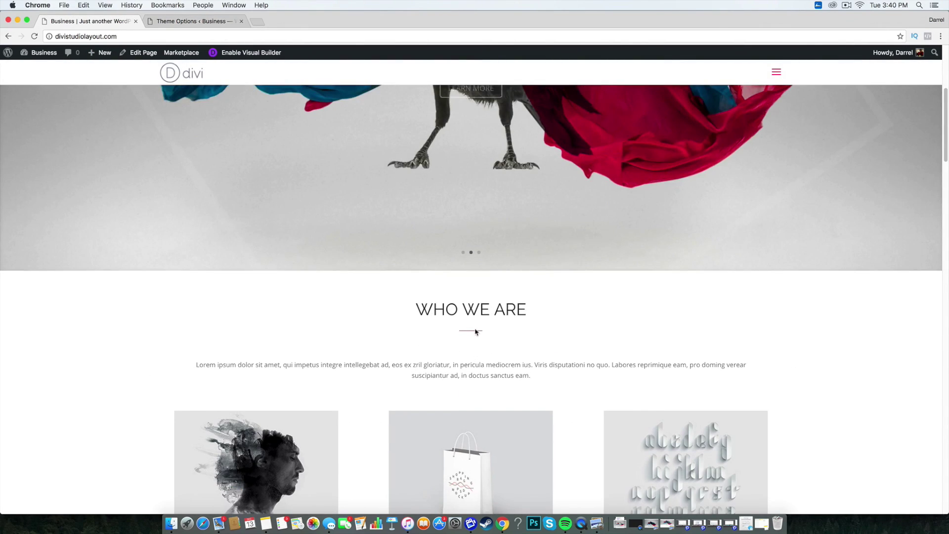
{"action": "left_click", "coordinate": [197, 21]}
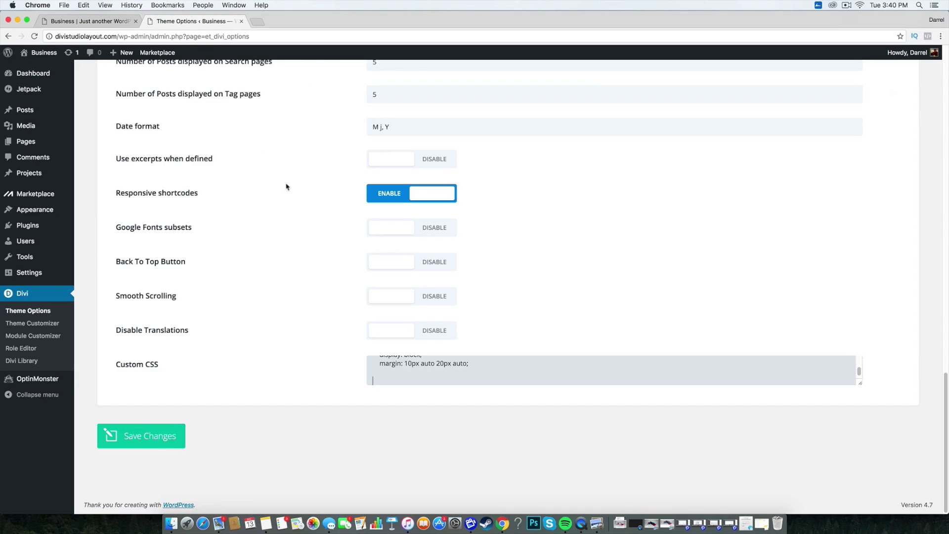
Step: Copy the .et_pb_slide { height: 100vh; } rule from the Notes memo and return to Chrome
{"action": "left_click", "coordinate": [265, 528]}
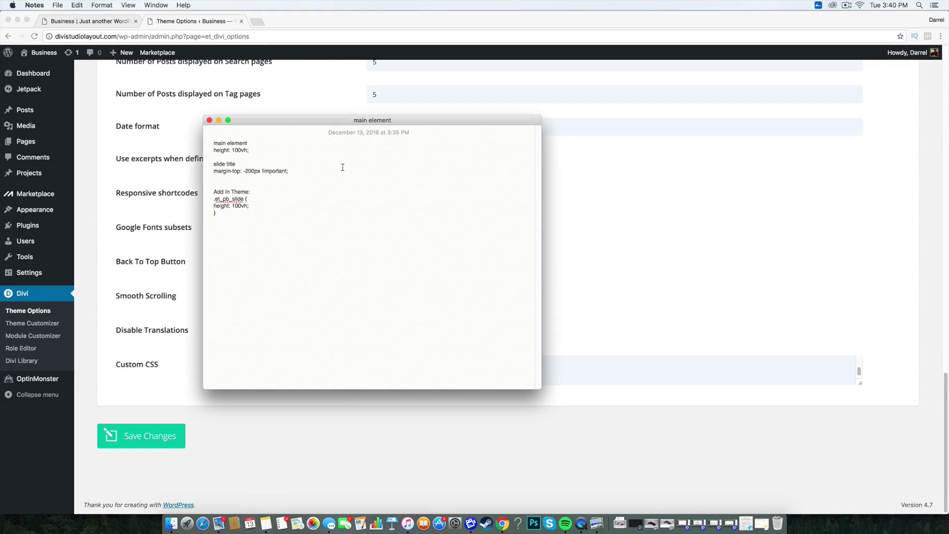
{"action": "left_click_drag", "start_coordinate": [241, 217], "coordinate": [210, 202]}
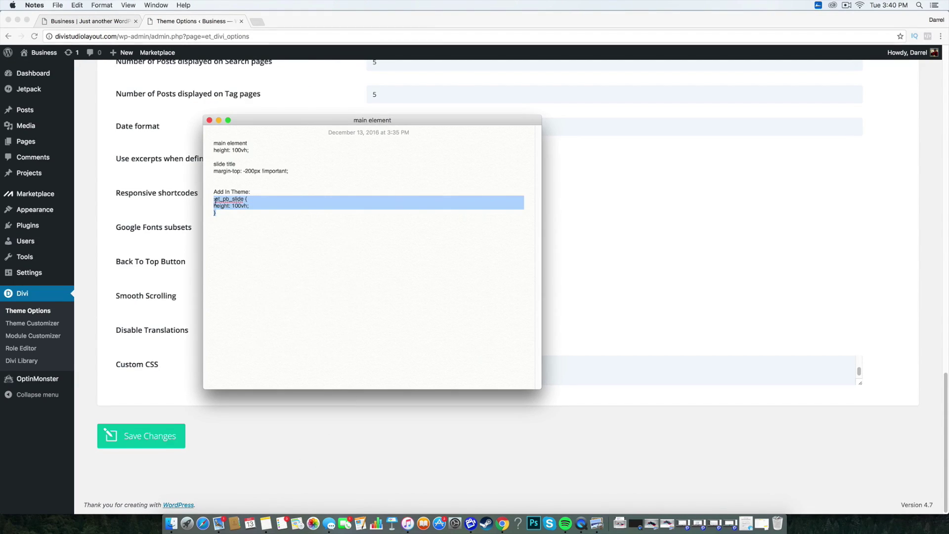
{"action": "right_click", "coordinate": [230, 207]}
{"action": "left_click", "coordinate": [260, 244]}
{"action": "left_click", "coordinate": [242, 215]}
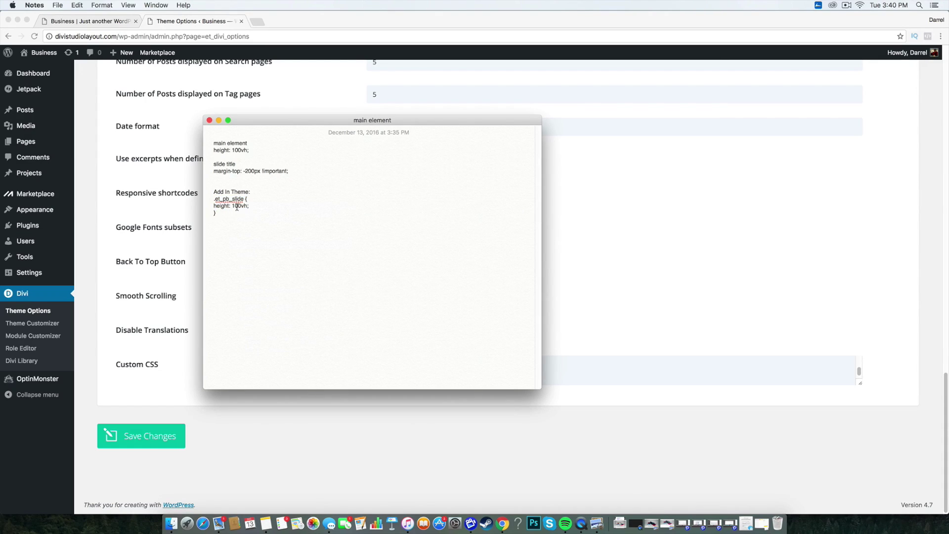
{"action": "left_click", "coordinate": [642, 212]}
Step: Paste the .et_pb_slide height: 100vh rule into Custom CSS and save the theme options
{"action": "left_click", "coordinate": [514, 363]}
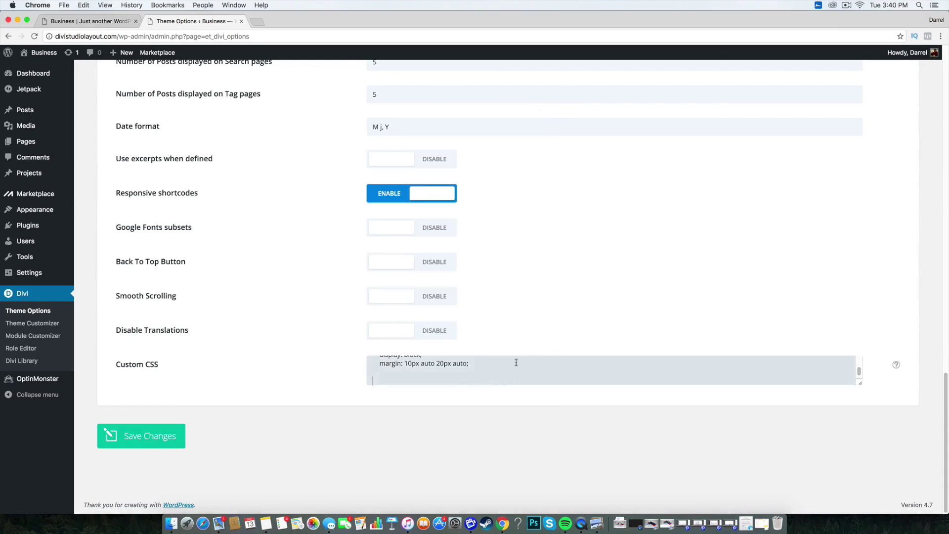
{"action": "right_click", "coordinate": [455, 382]}
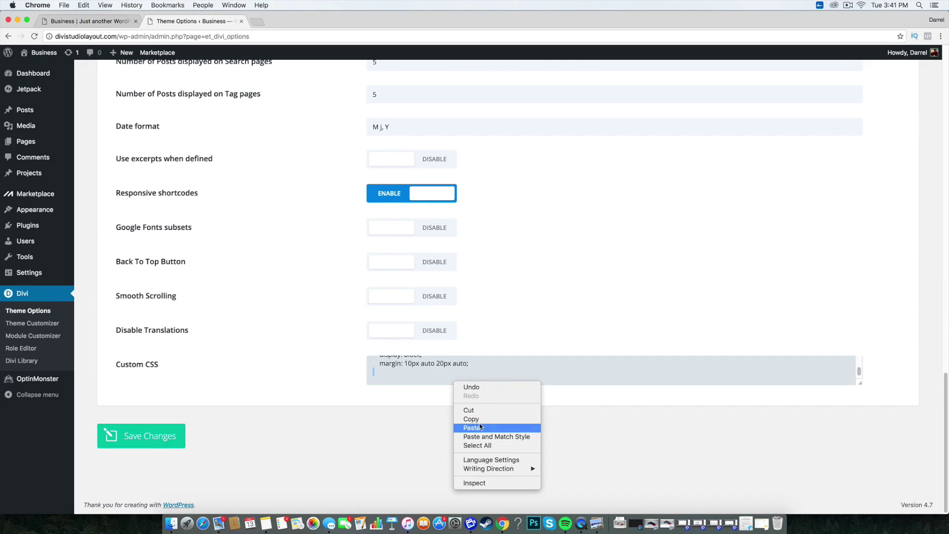
{"action": "left_click", "coordinate": [474, 428]}
{"action": "left_click", "coordinate": [466, 371]}
{"action": "scroll", "coordinate": [468, 370], "scroll_direction": "up", "scroll_amount": 1}
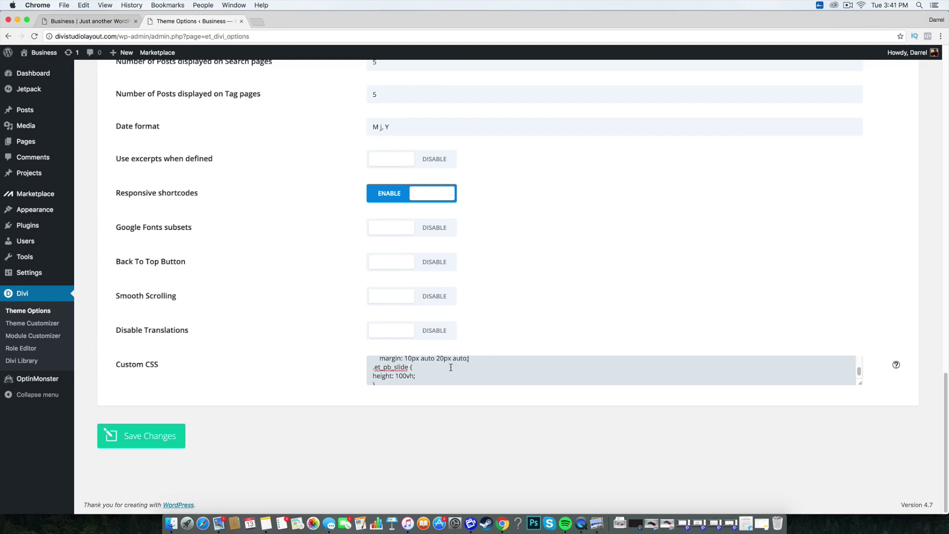
{"action": "key", "text": "Return"}
{"action": "left_click", "coordinate": [136, 439]}
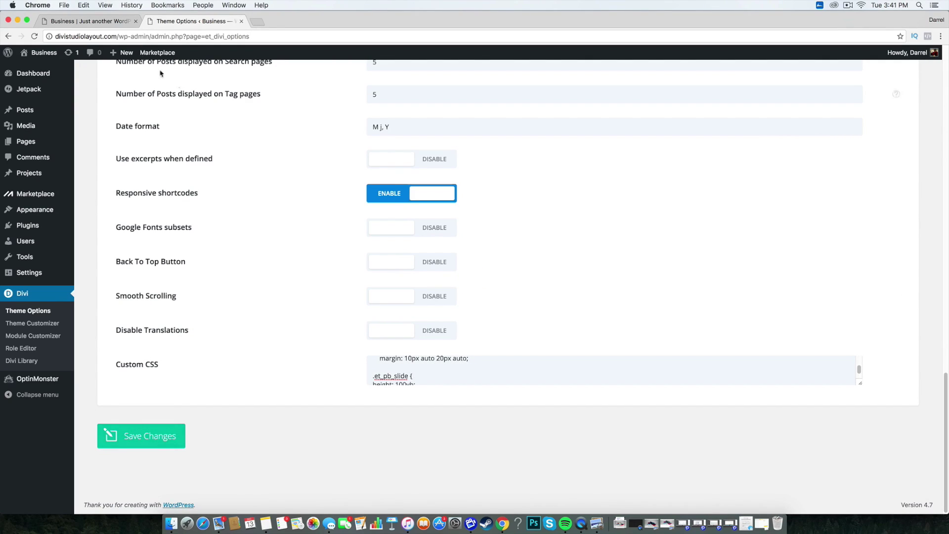
Step: Open the live site in the Visual Builder and copy height: 100vh from the note
{"action": "scroll", "coordinate": [163, 113], "scroll_direction": "up", "scroll_amount": 1}
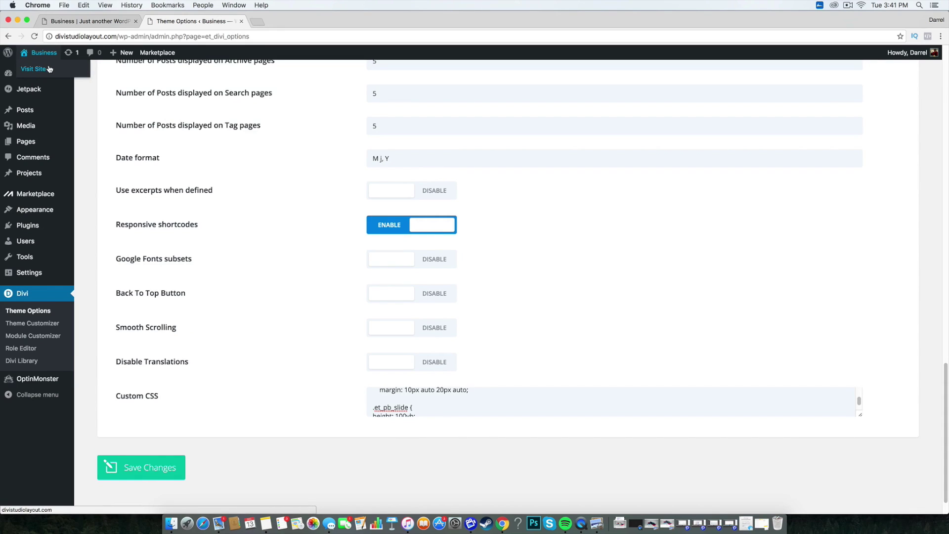
{"action": "left_click", "coordinate": [49, 71]}
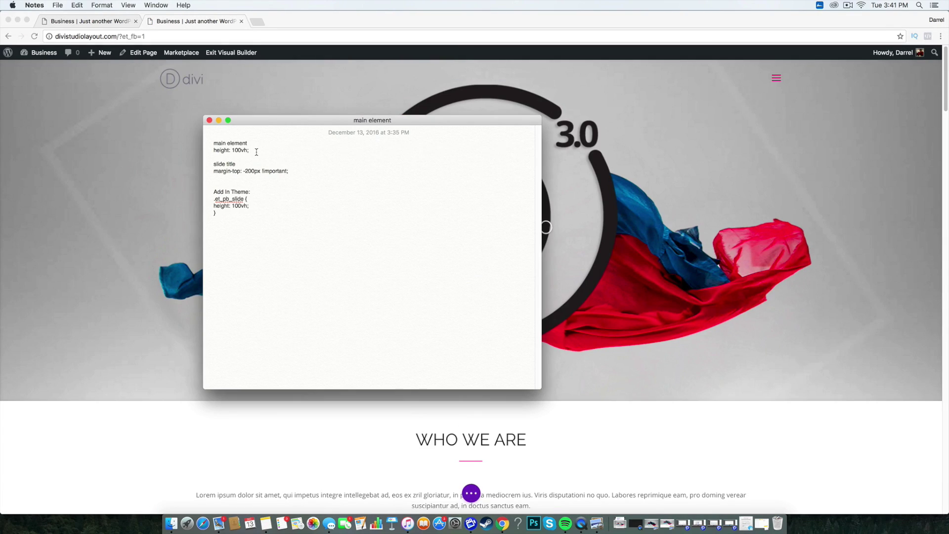
{"action": "left_click_drag", "start_coordinate": [256, 150], "coordinate": [227, 151]}
{"action": "right_click", "coordinate": [214, 150]}
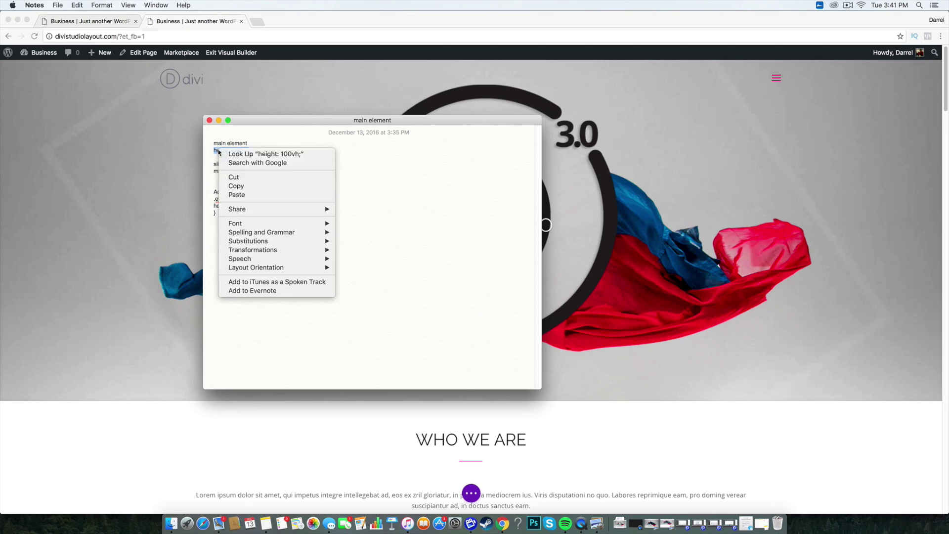
{"action": "left_click", "coordinate": [241, 185]}
Step: Paste height: 100vh into the Creative Studio slide's Main Element CSS field
{"action": "left_click", "coordinate": [677, 119]}
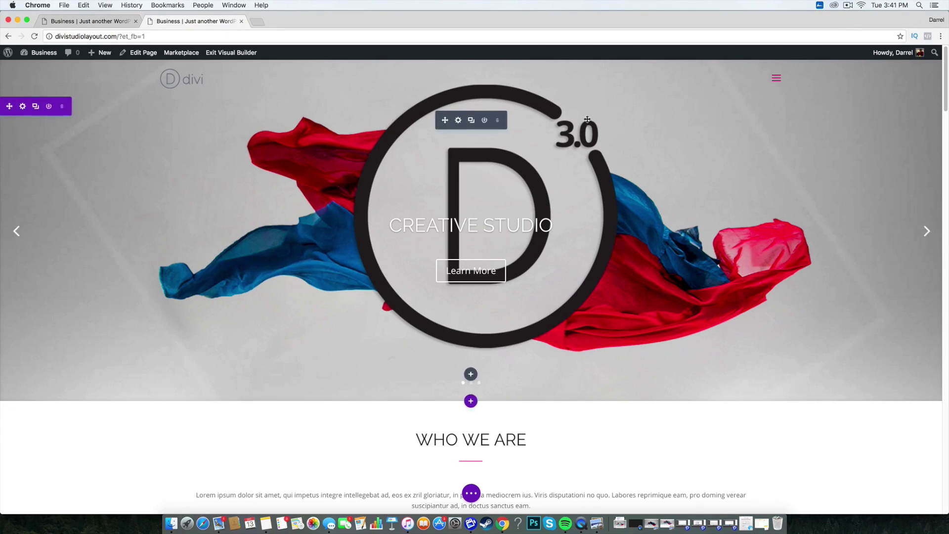
{"action": "left_click", "coordinate": [459, 121]}
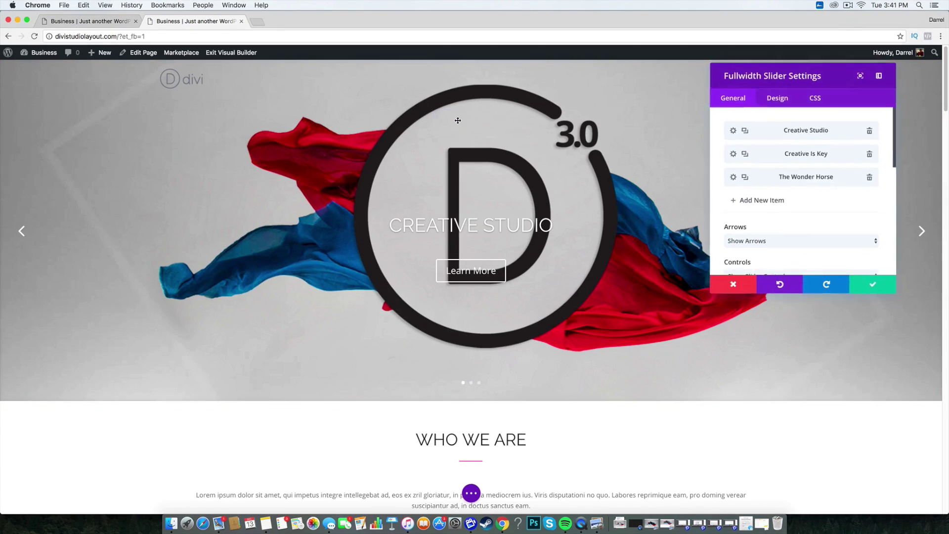
{"action": "left_click", "coordinate": [734, 131]}
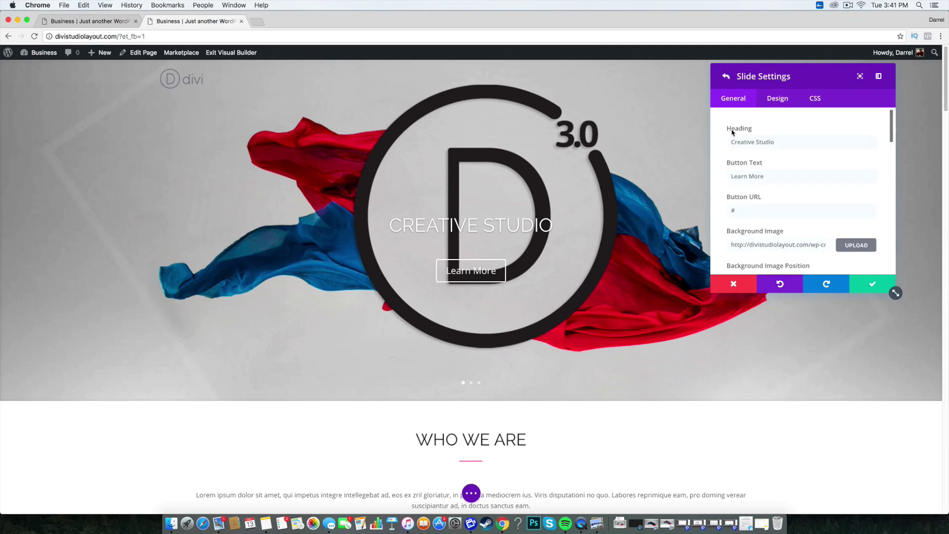
{"action": "left_click", "coordinate": [819, 99]}
{"action": "right_click", "coordinate": [751, 229]}
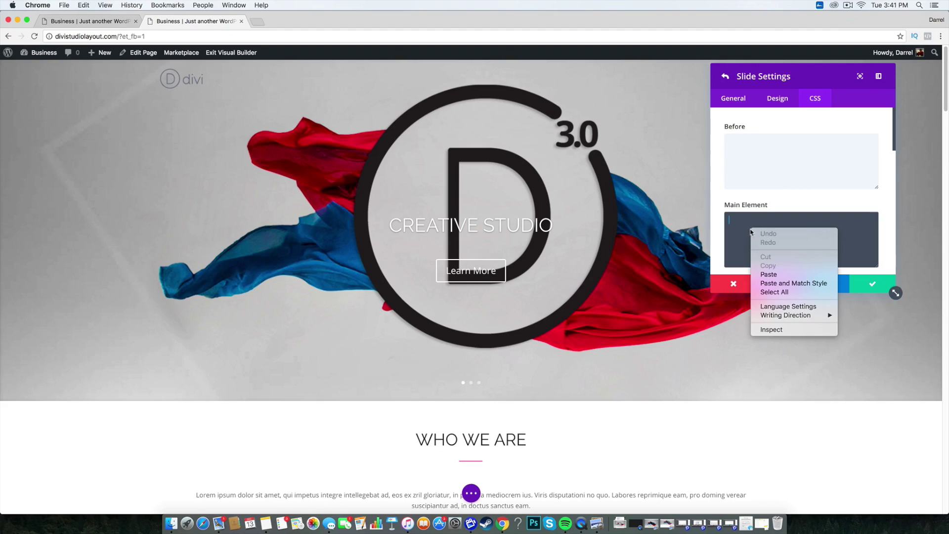
{"action": "left_click", "coordinate": [770, 269]}
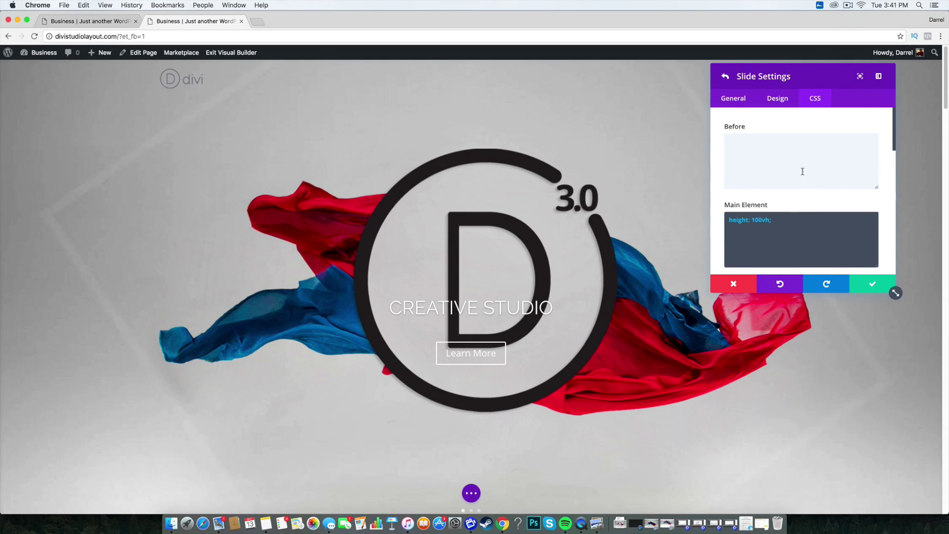
Step: Edit the Main Element height value, trying other values before settling on 100vh
{"action": "left_click", "coordinate": [757, 220]}
{"action": "key", "text": "BackSpace"}
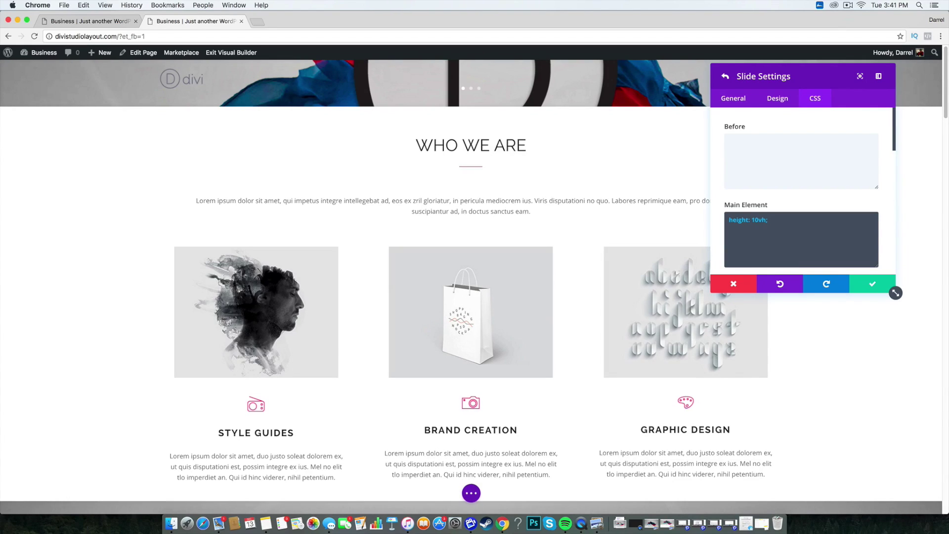
{"action": "type", "text": "3"}
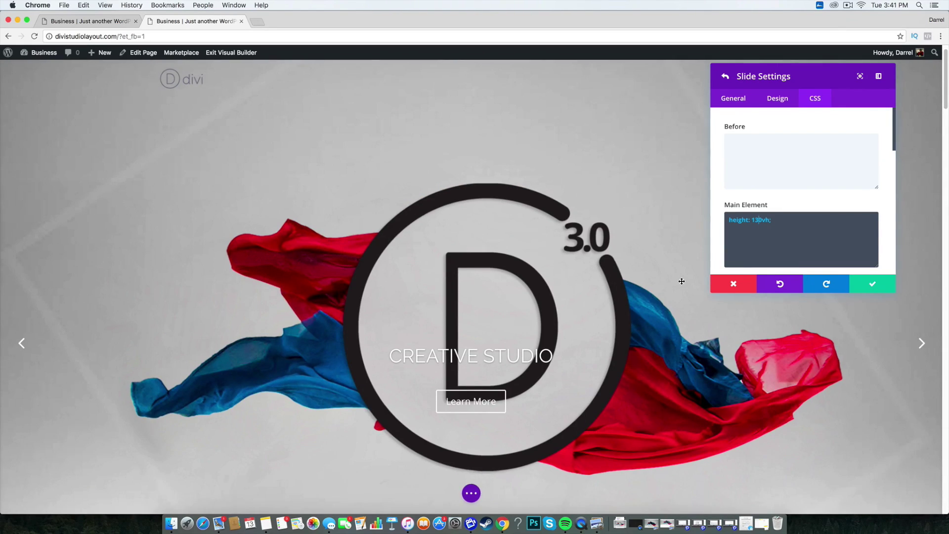
{"action": "key", "text": "BackSpace"}
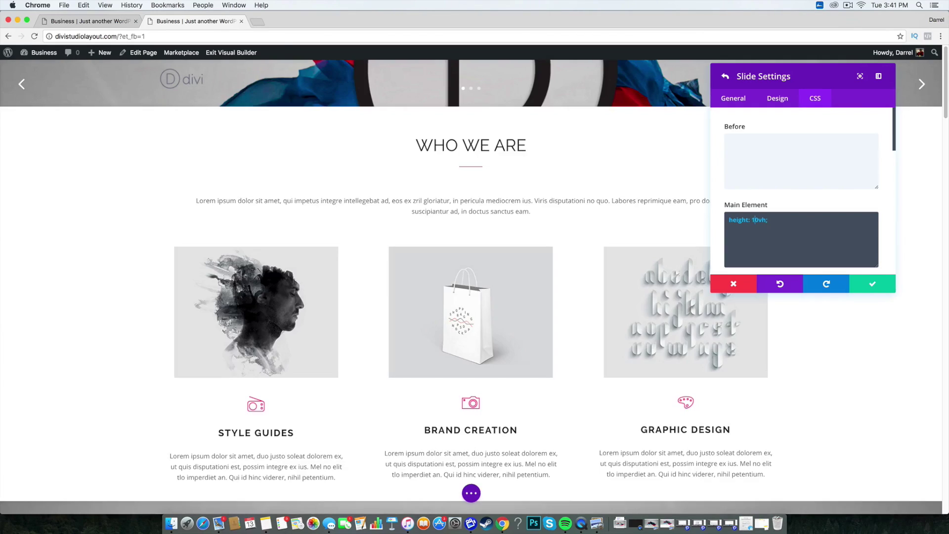
{"action": "key", "text": "BackSpace"}
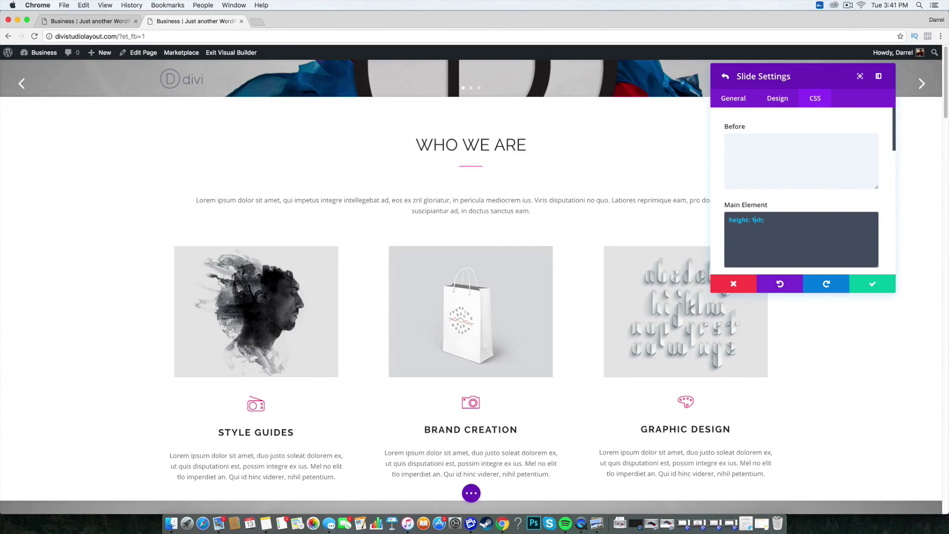
{"action": "type", "text": "90"}
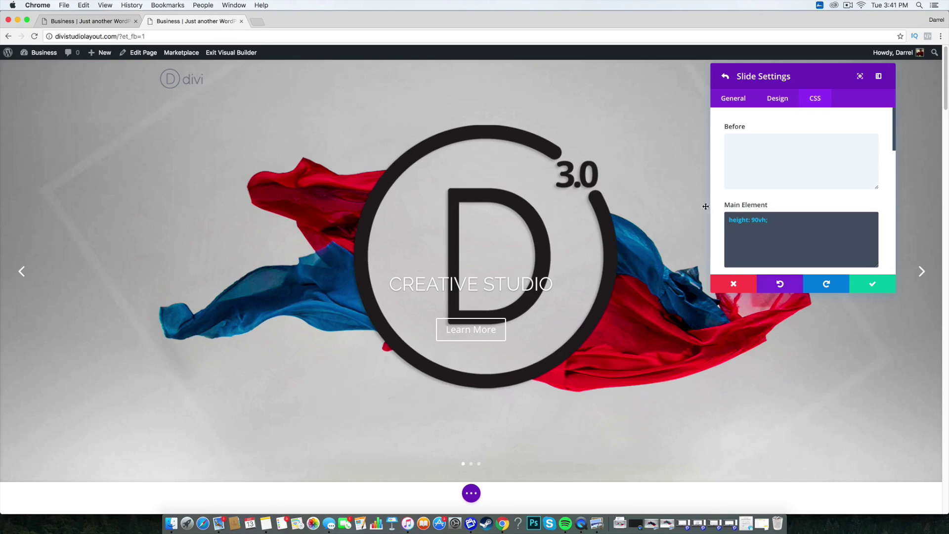
{"action": "key", "text": "Delete"}
{"action": "key", "text": "BackSpace"}
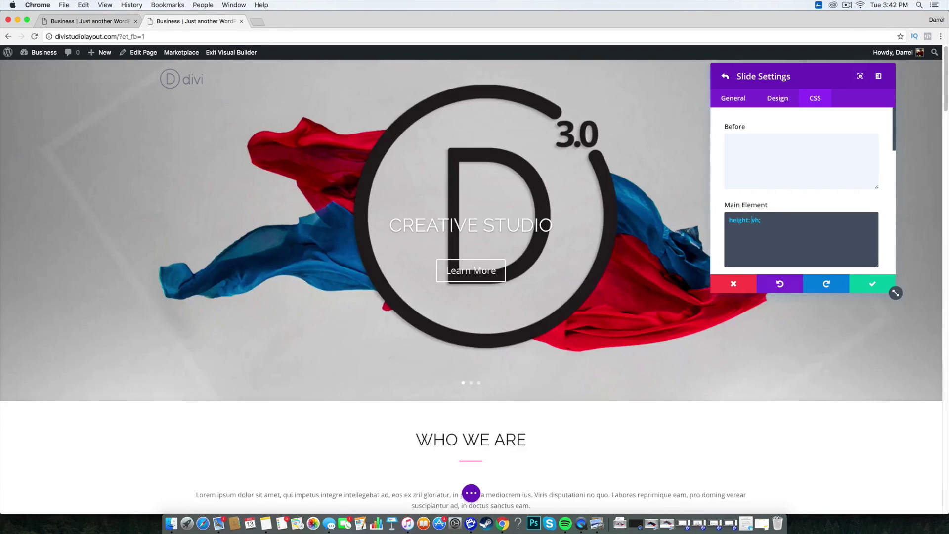
{"action": "type", "text": "100"}
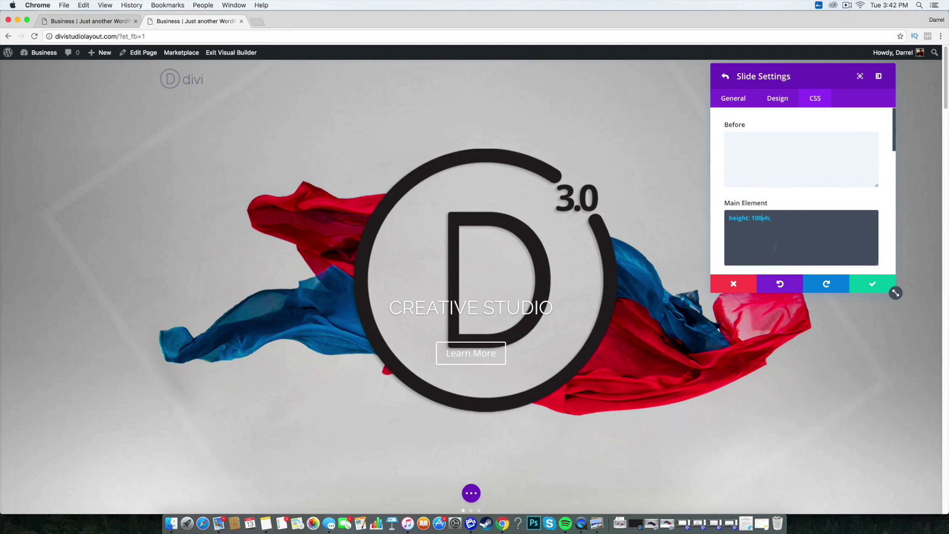
Step: Save the slide and slider settings, then advance to THE WONDER HORSE slide
{"action": "left_click", "coordinate": [872, 285]}
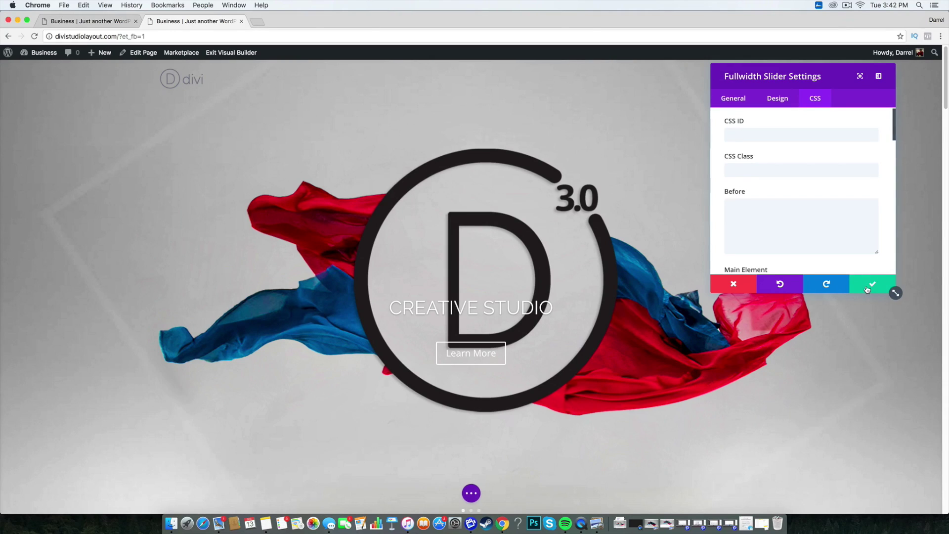
{"action": "left_click", "coordinate": [871, 284]}
{"action": "left_click", "coordinate": [922, 293]}
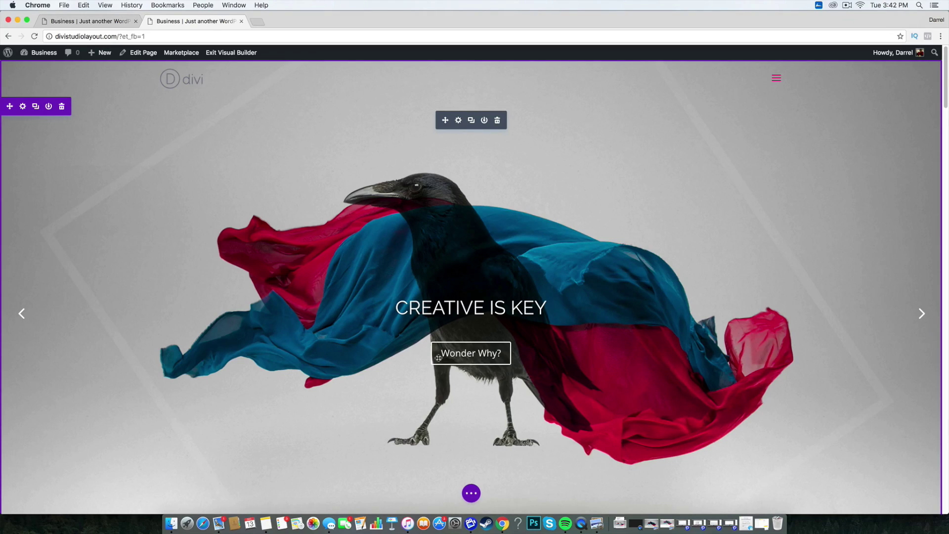
{"action": "left_click", "coordinate": [918, 319]}
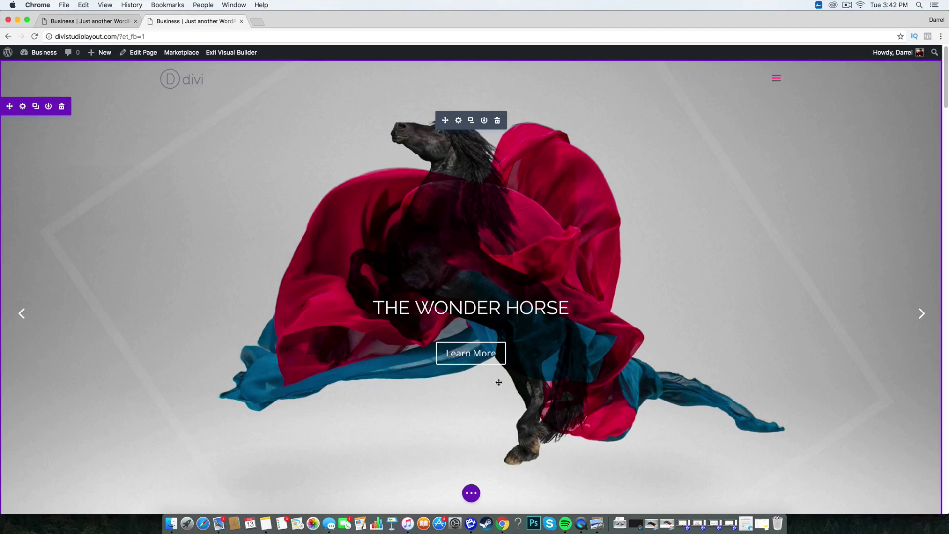
{"action": "left_click_drag", "start_coordinate": [571, 308], "coordinate": [373, 309]}
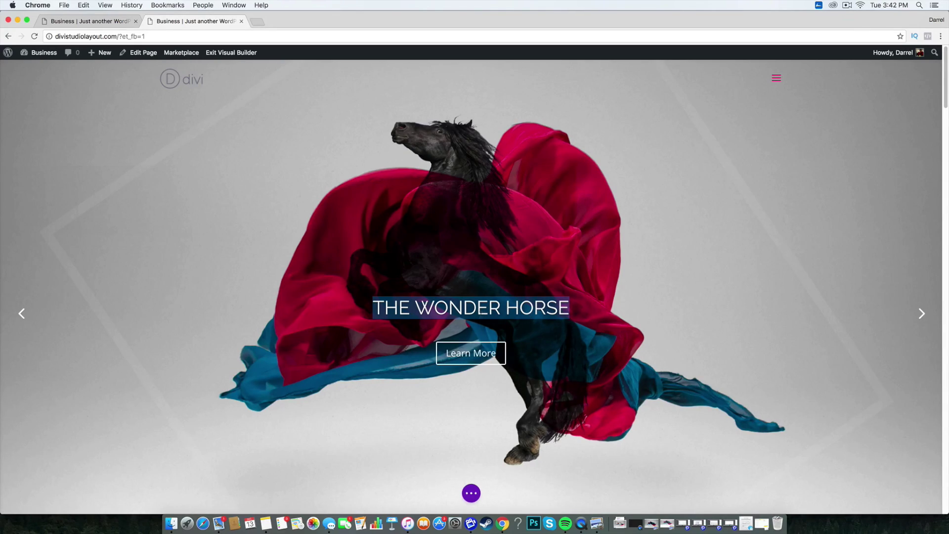
Step: Copy 'margin-top: -200px !important;' from the Notes memo and close the Reminders window
{"action": "left_click", "coordinate": [273, 523]}
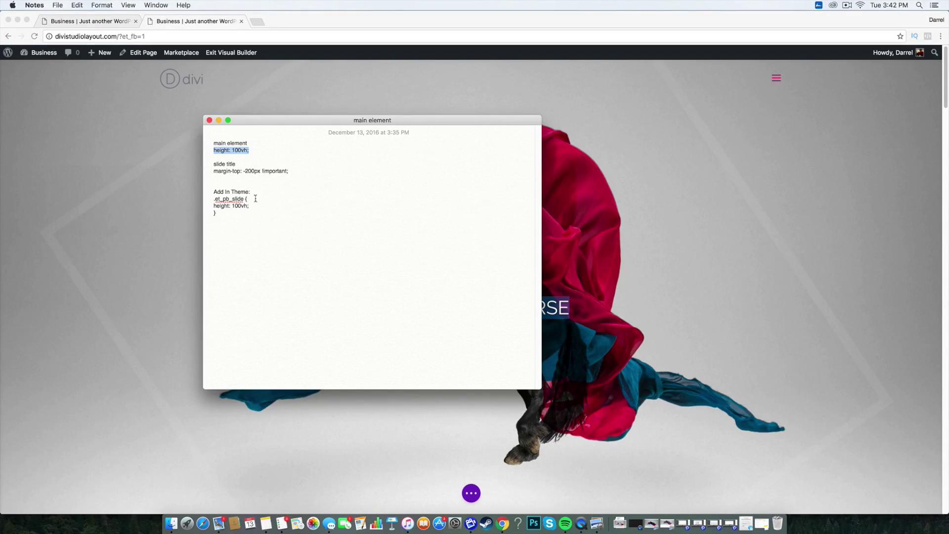
{"action": "left_click_drag", "start_coordinate": [287, 171], "coordinate": [212, 168]}
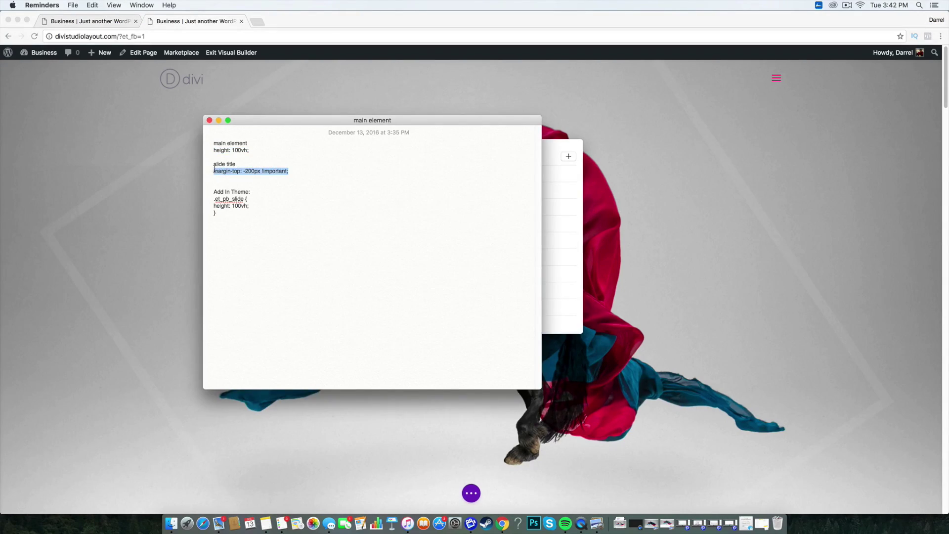
{"action": "right_click", "coordinate": [230, 177]}
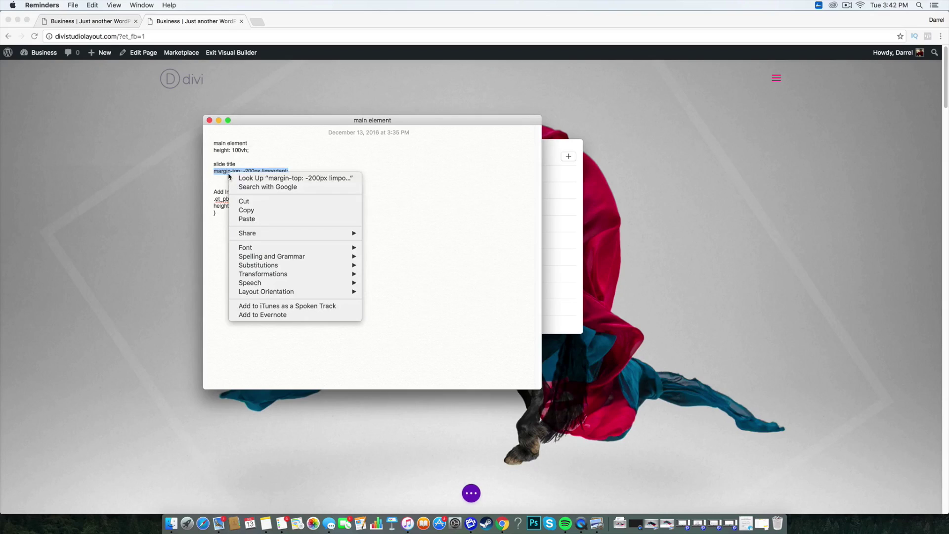
{"action": "left_click", "coordinate": [303, 209]}
{"action": "left_click", "coordinate": [551, 146]}
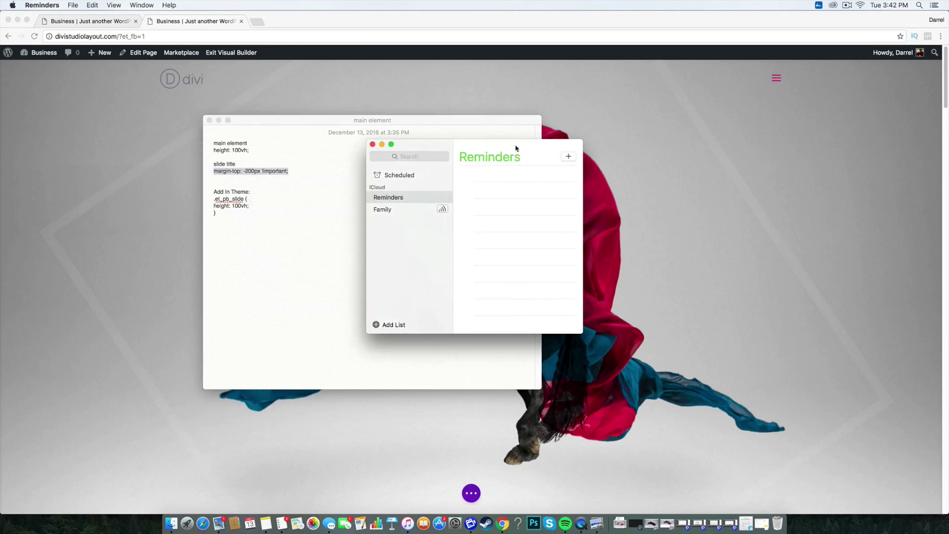
{"action": "left_click", "coordinate": [372, 144]}
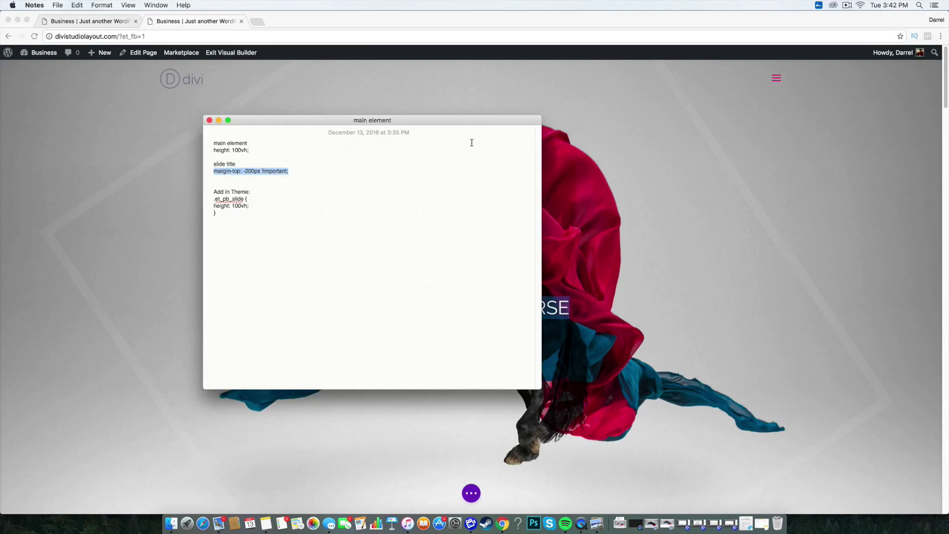
Step: Paste 'margin-top: -200px !important;' into the Creative Studio slide's Slide Title CSS field
{"action": "left_click", "coordinate": [663, 152]}
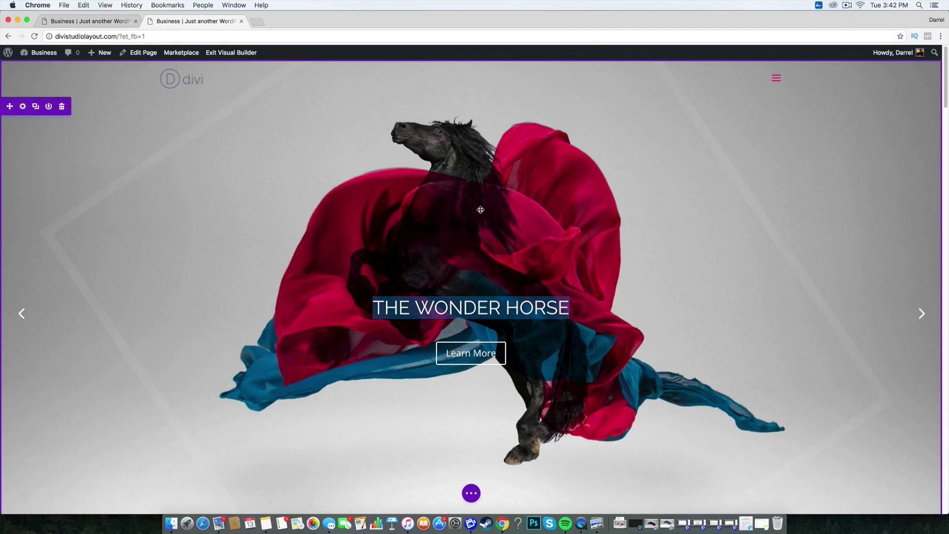
{"action": "mouse_move", "coordinate": [482, 130]}
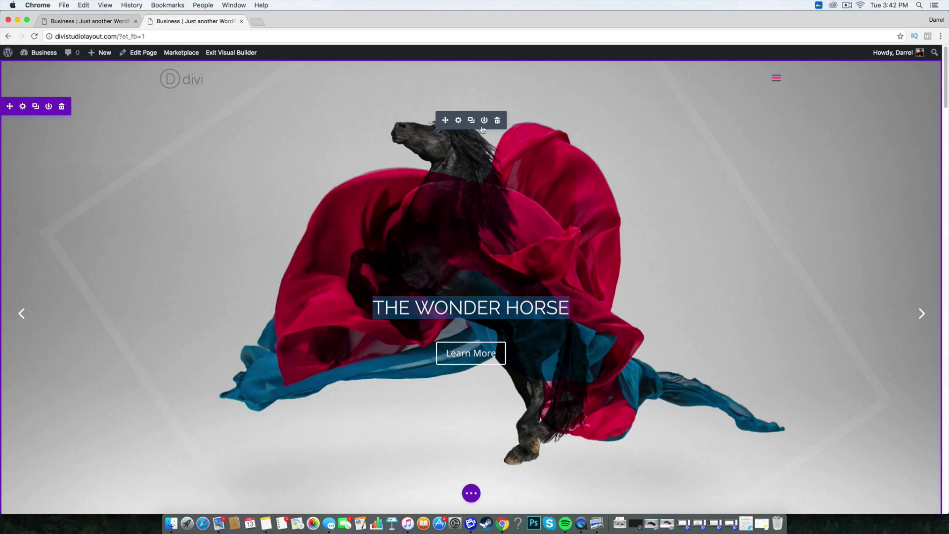
{"action": "left_click", "coordinate": [459, 121]}
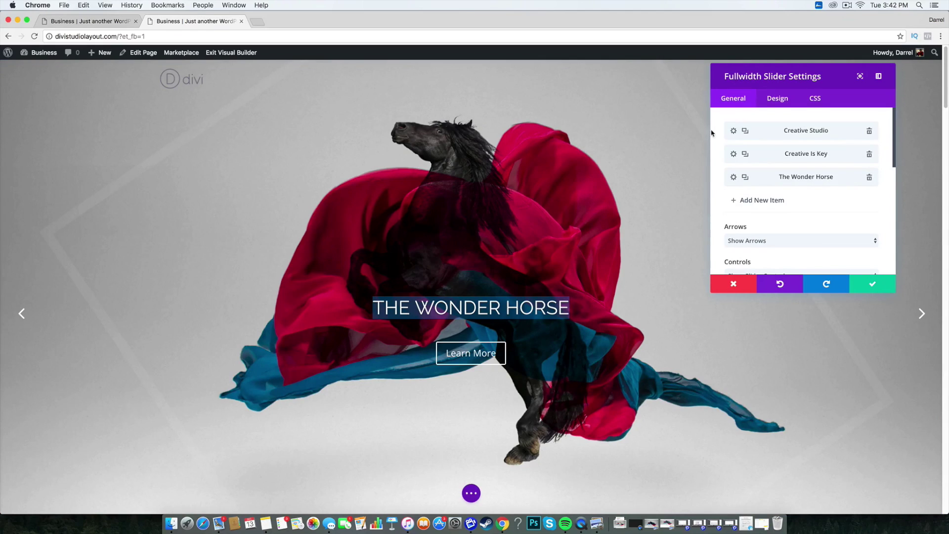
{"action": "left_click", "coordinate": [734, 131]}
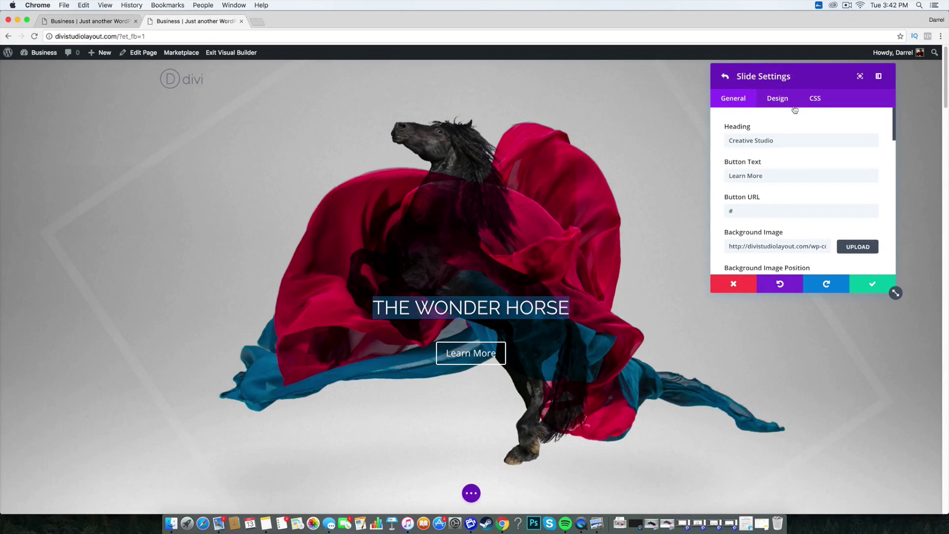
{"action": "left_click", "coordinate": [813, 100]}
{"action": "scroll", "coordinate": [808, 159], "scroll_direction": "down", "scroll_amount": 8}
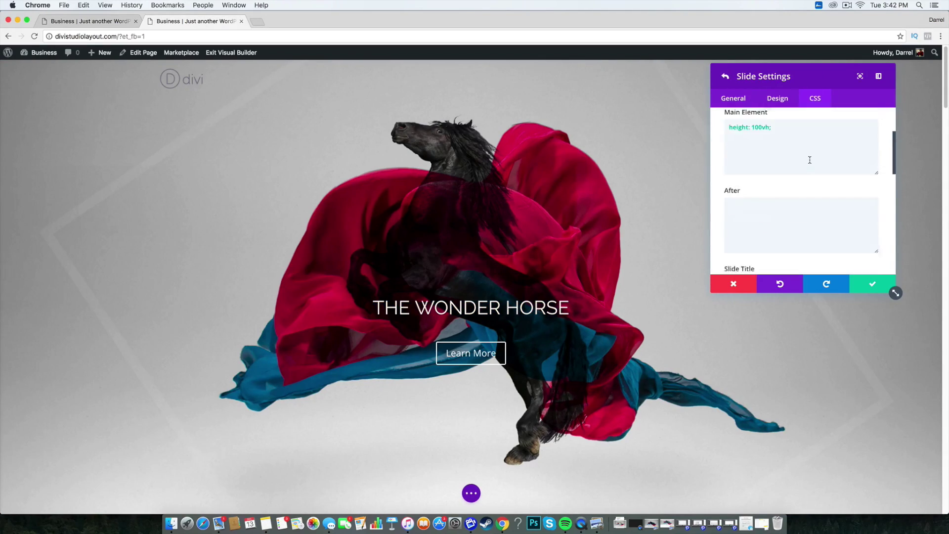
{"action": "right_click", "coordinate": [726, 189]}
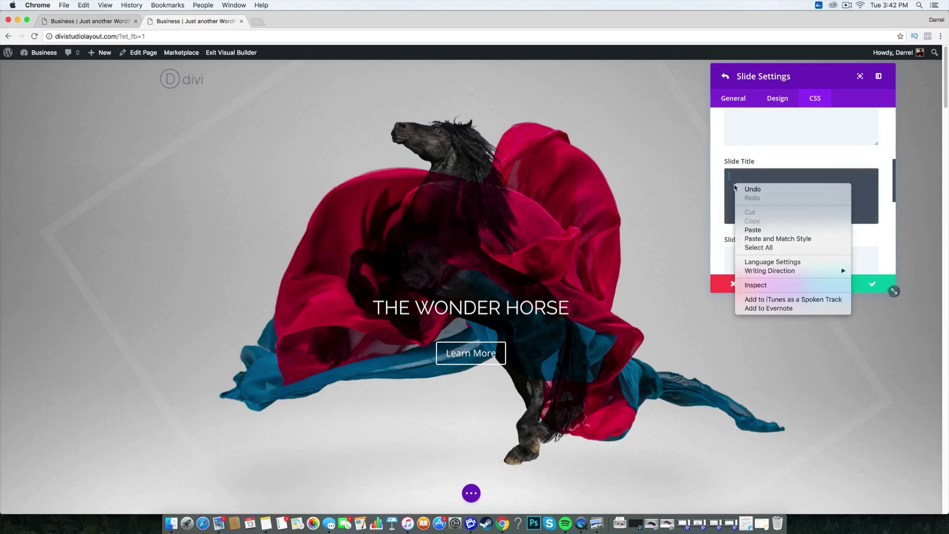
{"action": "left_click", "coordinate": [767, 223]}
{"action": "key", "text": "super+v"}
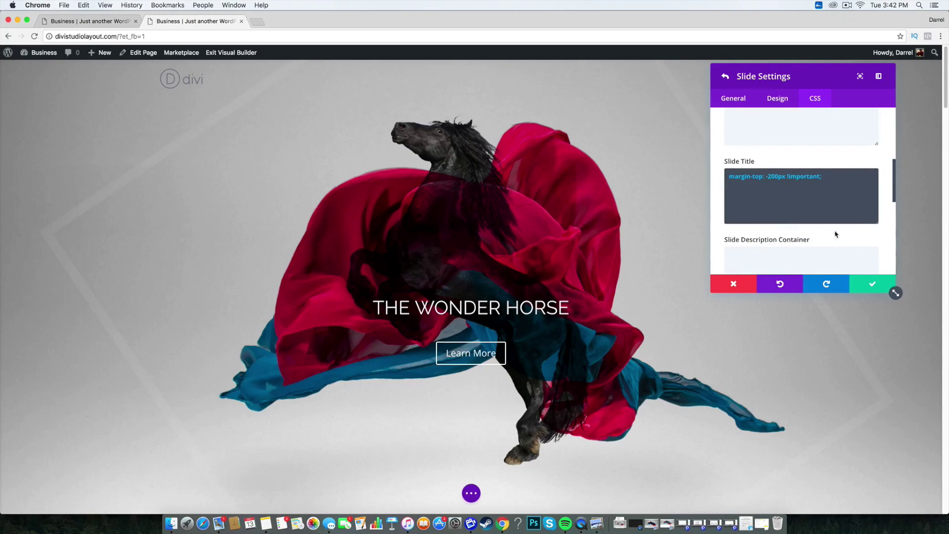
{"action": "left_click", "coordinate": [923, 315]}
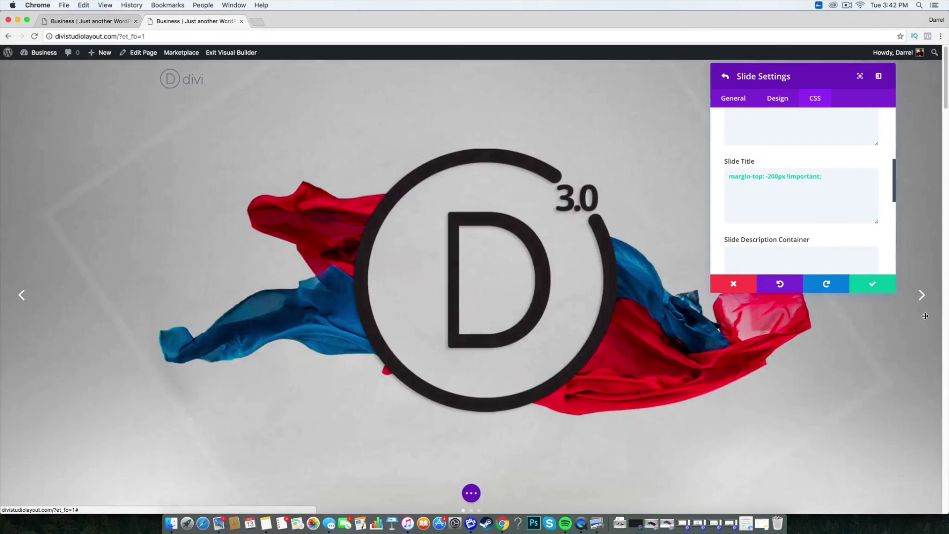
{"action": "left_click_drag", "start_coordinate": [558, 252], "coordinate": [398, 244]}
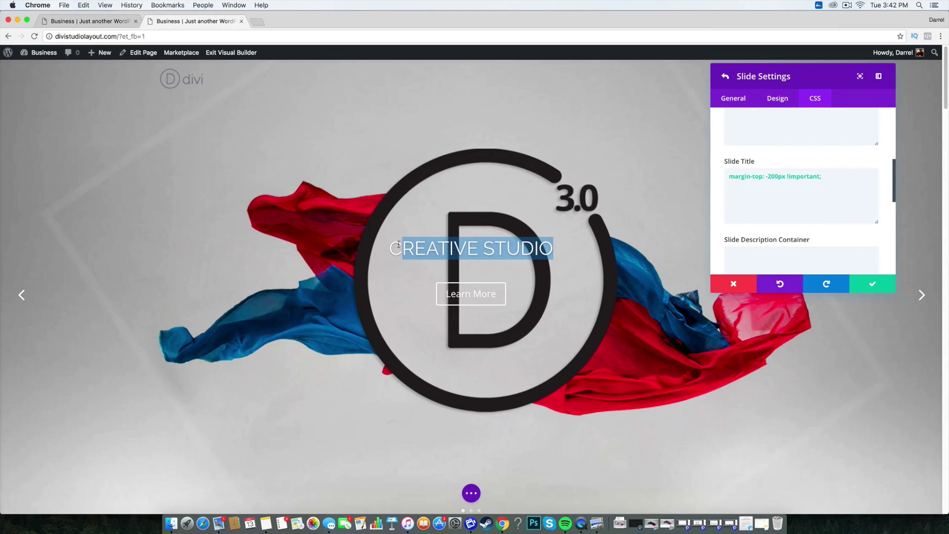
{"action": "left_click", "coordinate": [759, 177]}
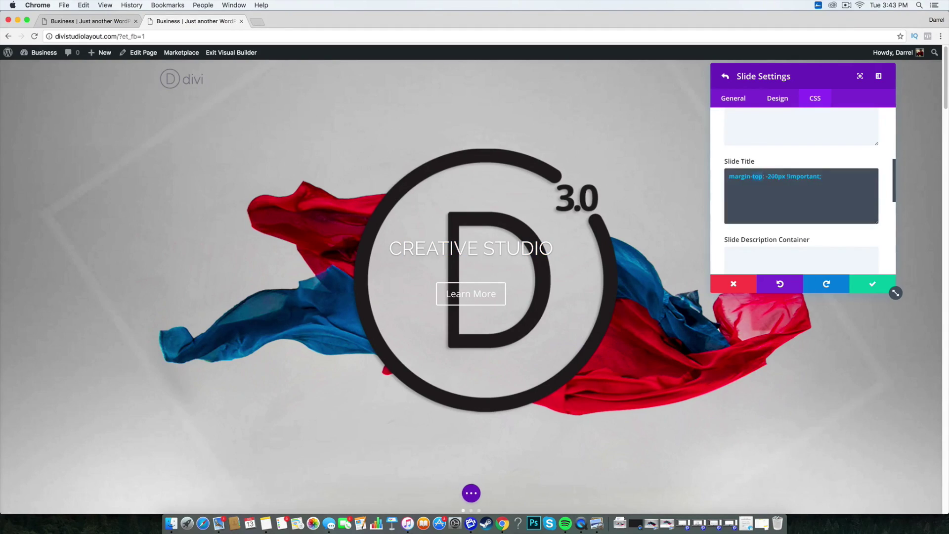
{"action": "type", "text": "right"}
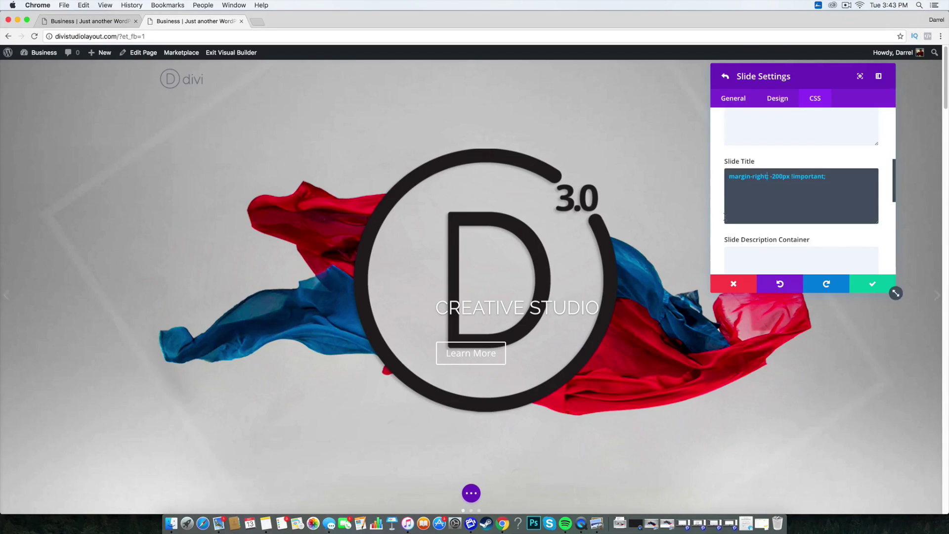
{"action": "key", "text": "BackSpace"}
{"action": "key", "text": "BackSpace"}
{"action": "key", "text": "BackSpace"}
{"action": "key", "text": "BackSpace"}
{"action": "key", "text": "BackSpace"}
{"action": "type", "text": "top"}
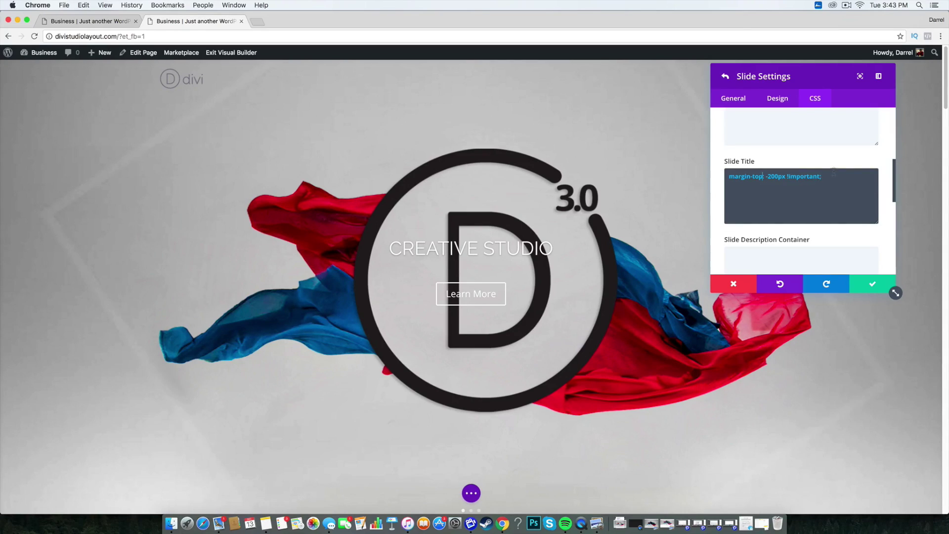
{"action": "left_click_drag", "start_coordinate": [834, 174], "coordinate": [753, 177]}
{"action": "right_click", "coordinate": [755, 176]}
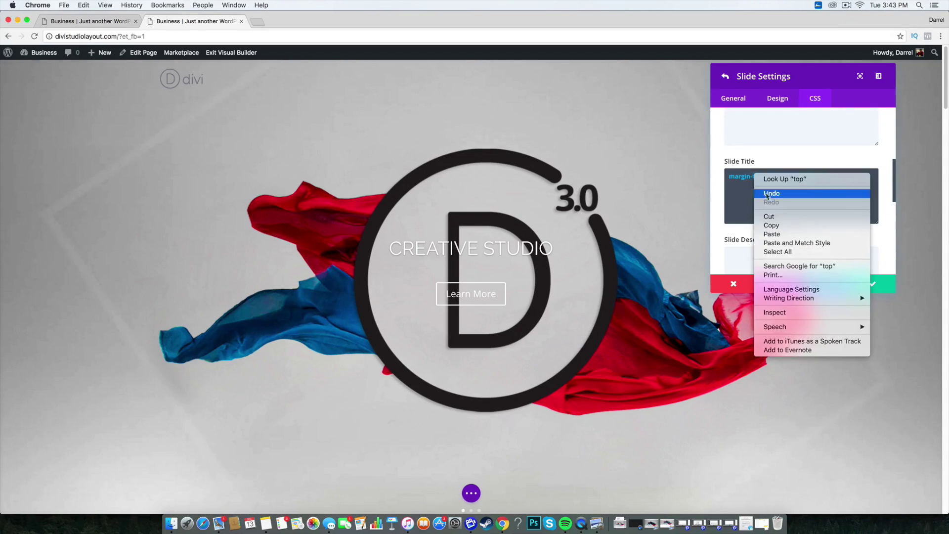
{"action": "left_click", "coordinate": [779, 225]}
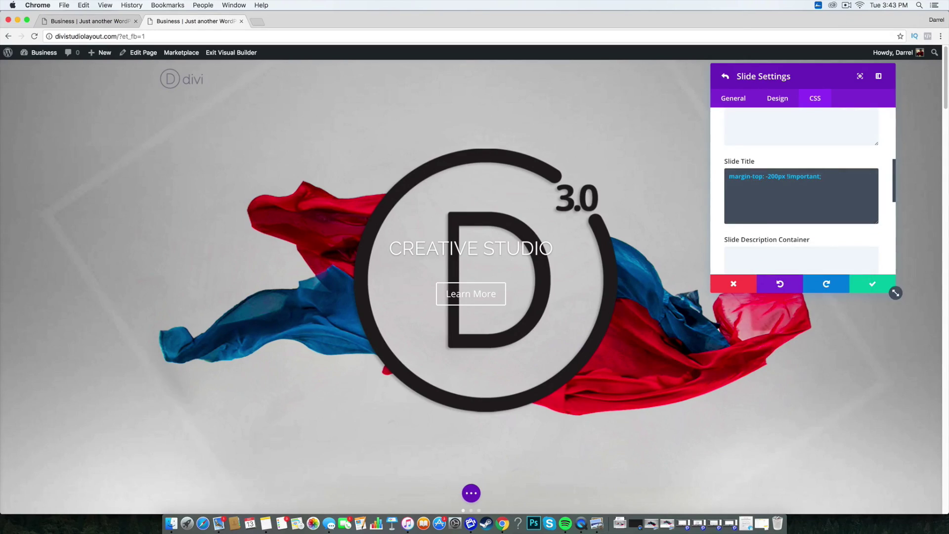
{"action": "right_click", "coordinate": [779, 182]}
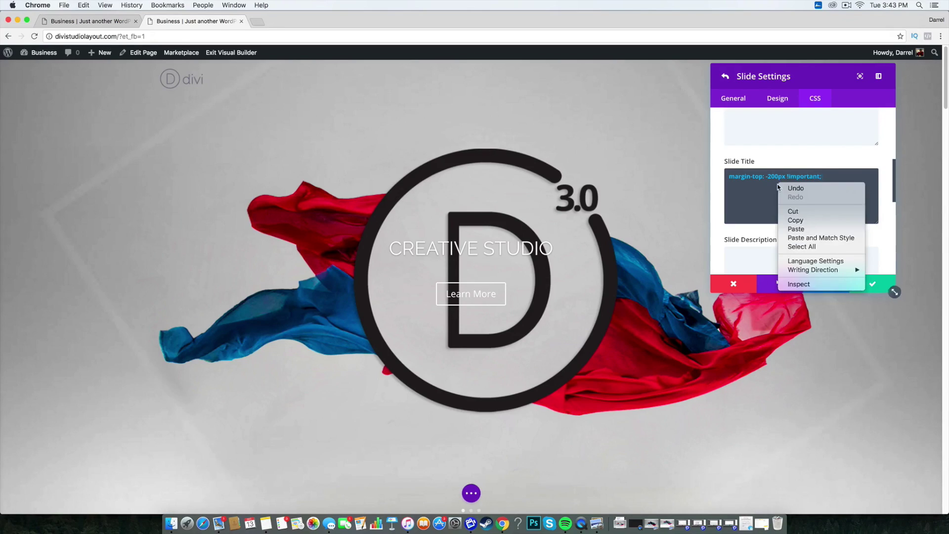
{"action": "left_click", "coordinate": [798, 230]}
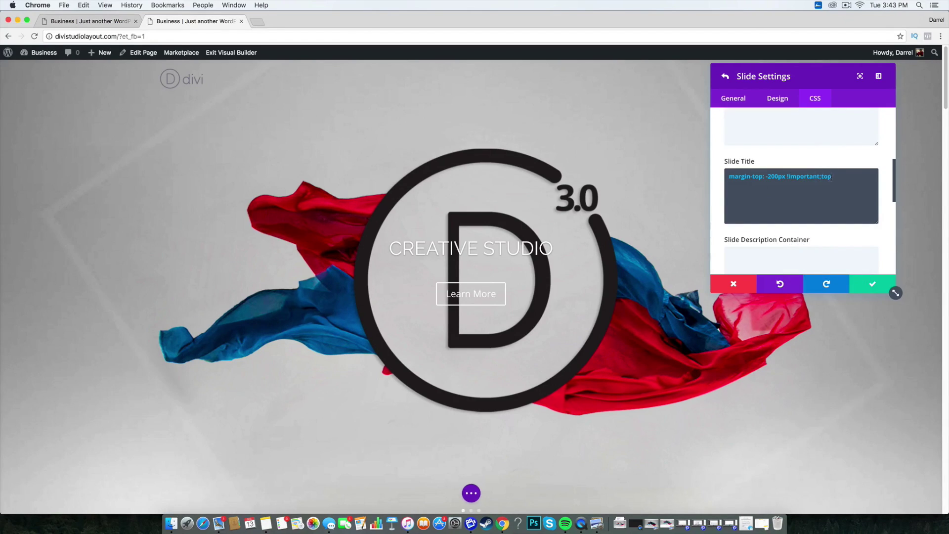
{"action": "key", "text": "BackSpace"}
{"action": "right_click", "coordinate": [738, 176]}
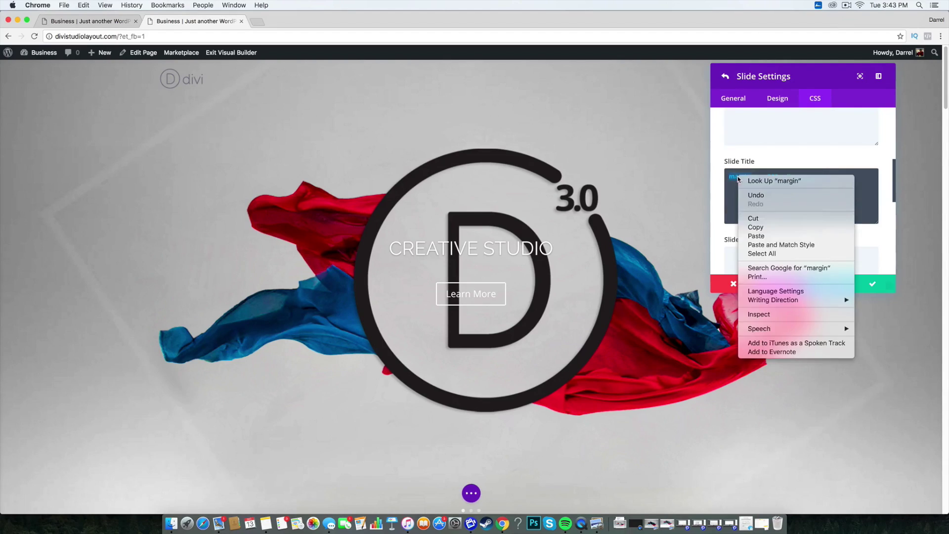
{"action": "left_click", "coordinate": [766, 228]}
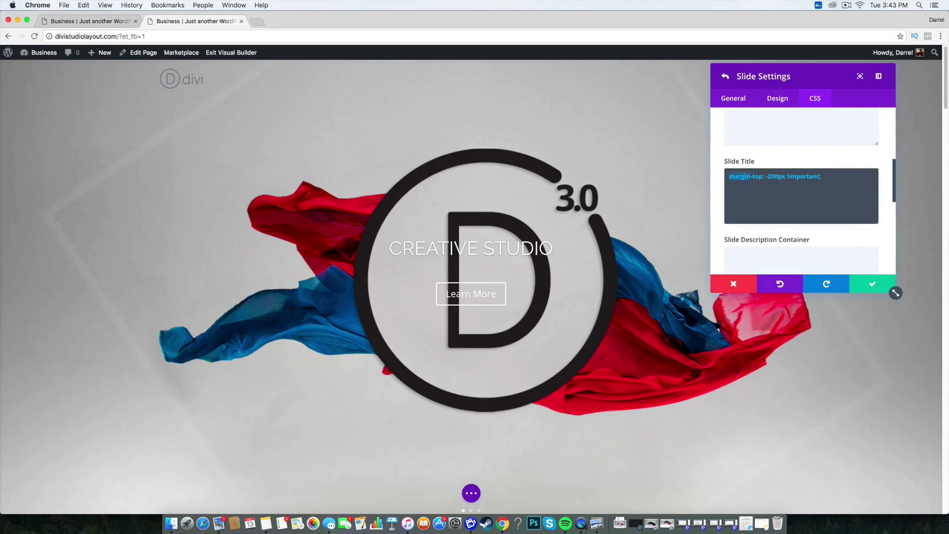
{"action": "left_click", "coordinate": [782, 177]}
{"action": "left_click_drag", "start_coordinate": [822, 176], "coordinate": [743, 177]}
{"action": "right_click", "coordinate": [727, 176]}
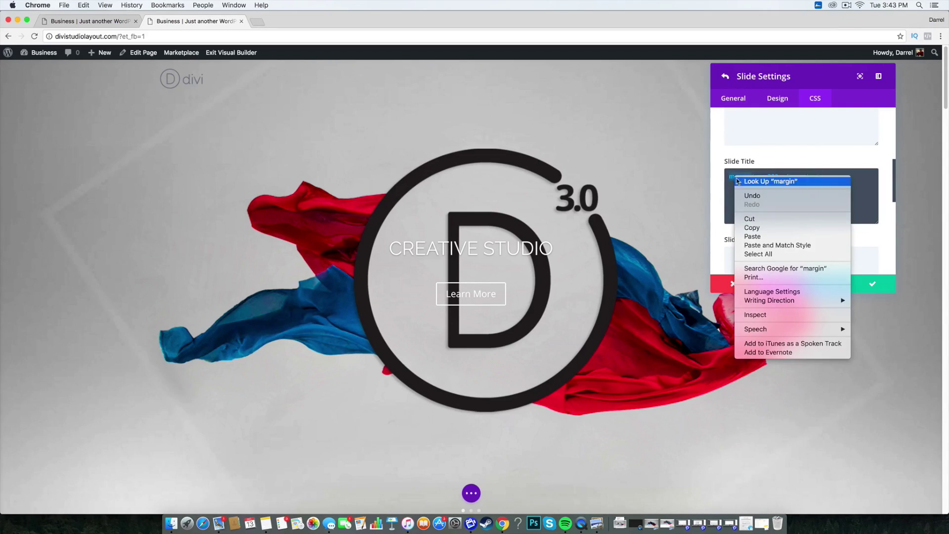
{"action": "left_click", "coordinate": [763, 226]}
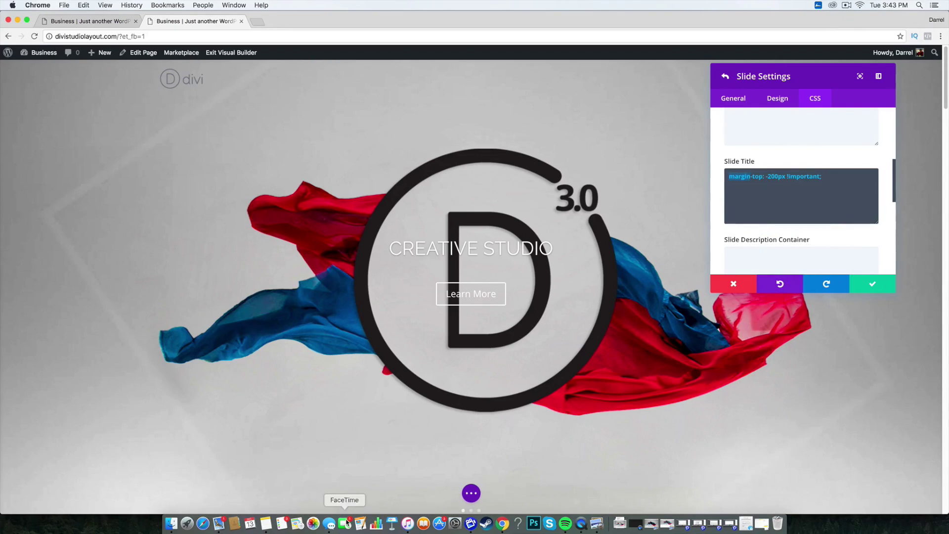
{"action": "left_click", "coordinate": [266, 524]}
{"action": "right_click", "coordinate": [249, 171]}
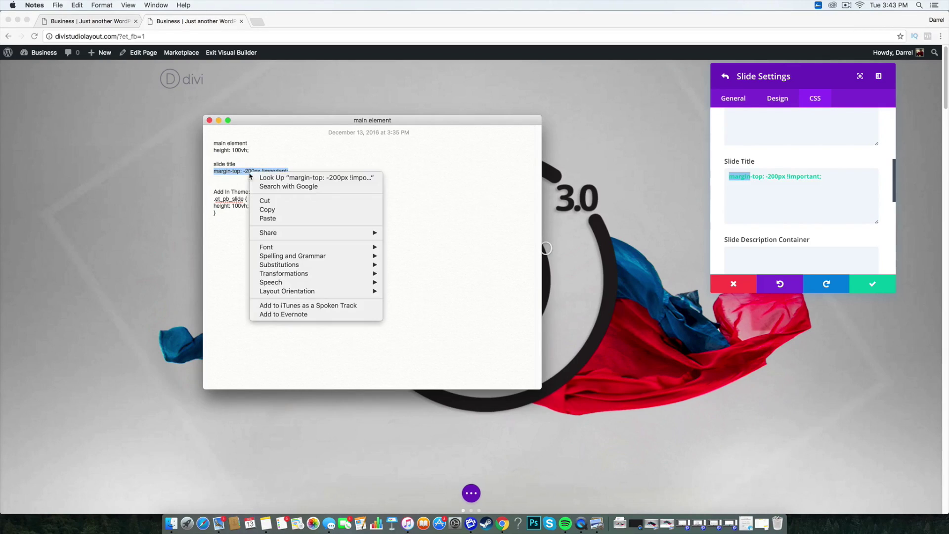
{"action": "left_click", "coordinate": [267, 209]}
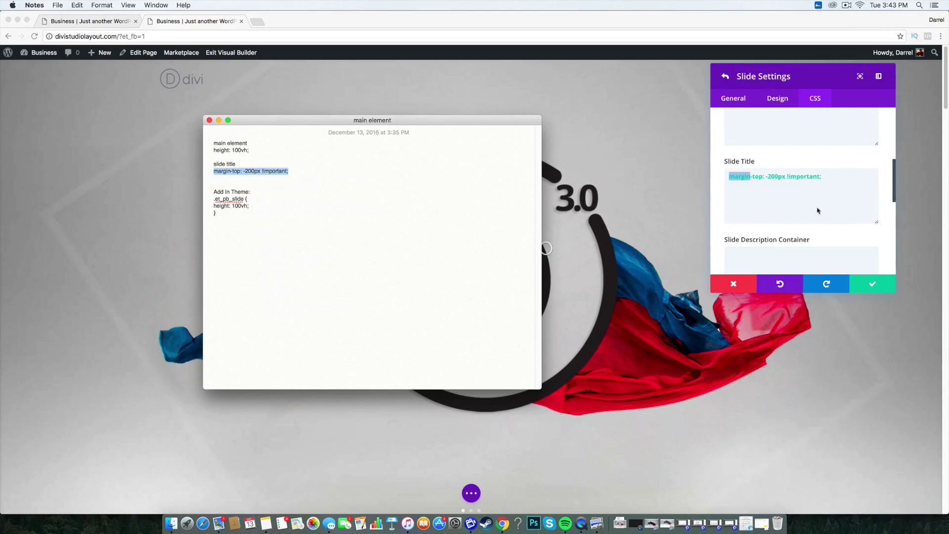
{"action": "left_click", "coordinate": [845, 177]}
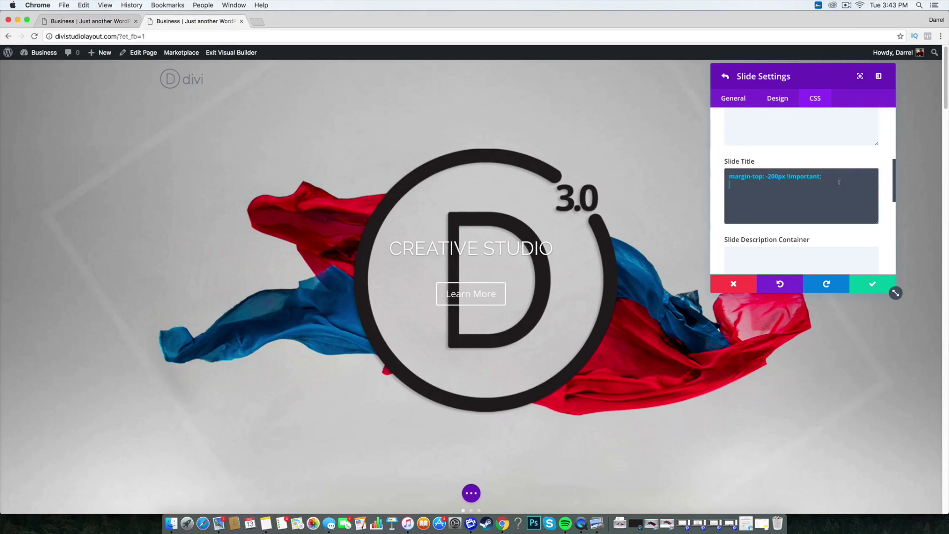
Step: Add a second margin rule on a new line in Slide Title CSS, changed to margin-right
{"action": "right_click", "coordinate": [761, 187]}
{"action": "left_click", "coordinate": [779, 230]}
{"action": "key", "text": "Return"}
{"action": "double_click", "coordinate": [758, 185]}
{"action": "type", "text": "right"}
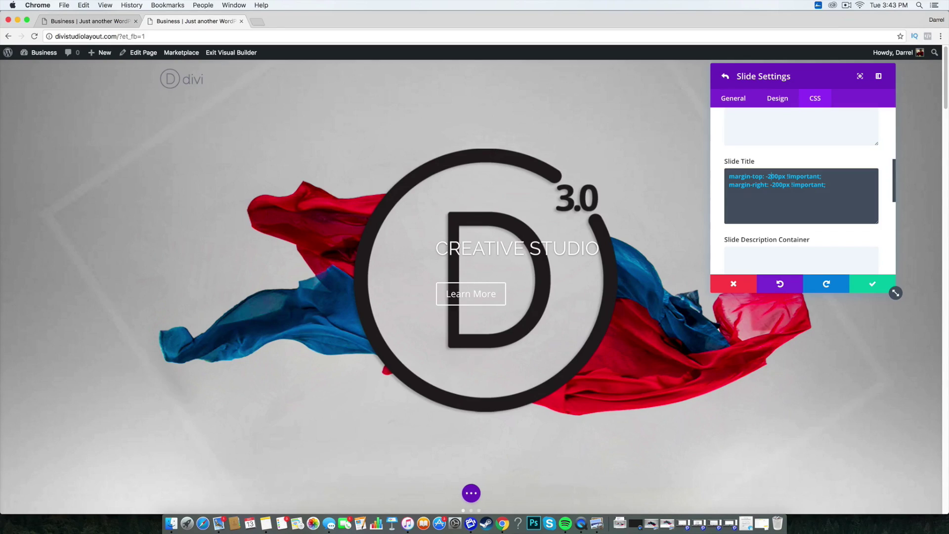
Step: Adjust the values so margin-top stays -200px and margin-right becomes -100px
{"action": "key", "text": "BackSpace"}
{"action": "type", "text": "3"}
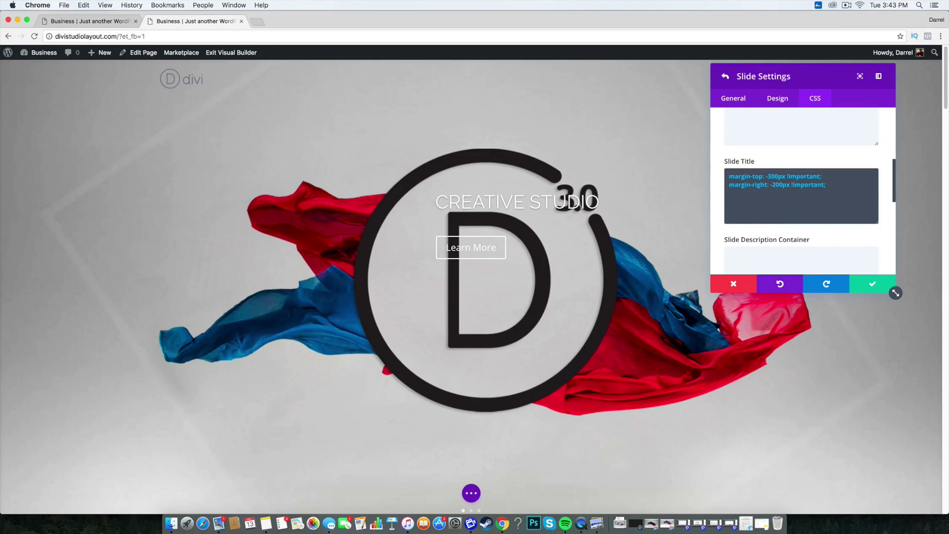
{"action": "key", "text": "BackSpace"}
{"action": "type", "text": "4"}
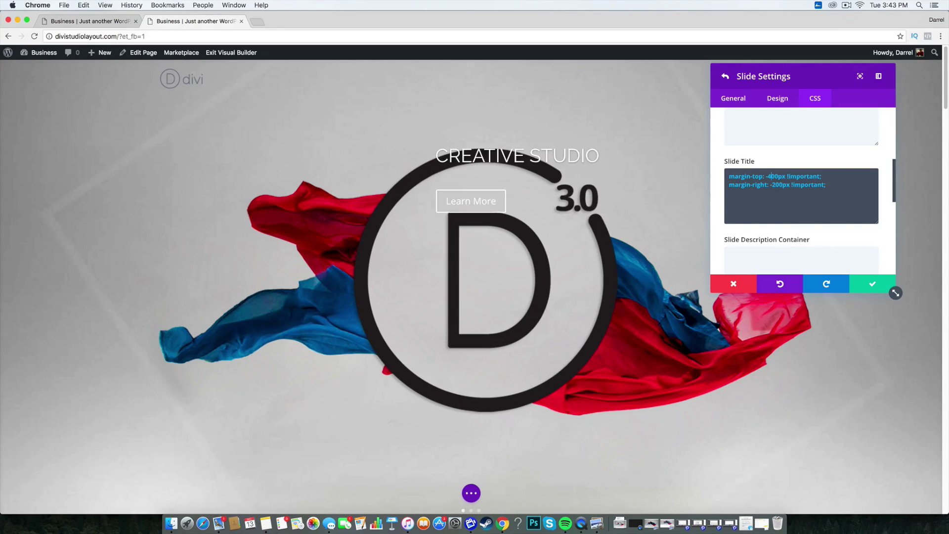
{"action": "key", "text": "BackSpace"}
{"action": "type", "text": "5"}
{"action": "key", "text": "BackSpace"}
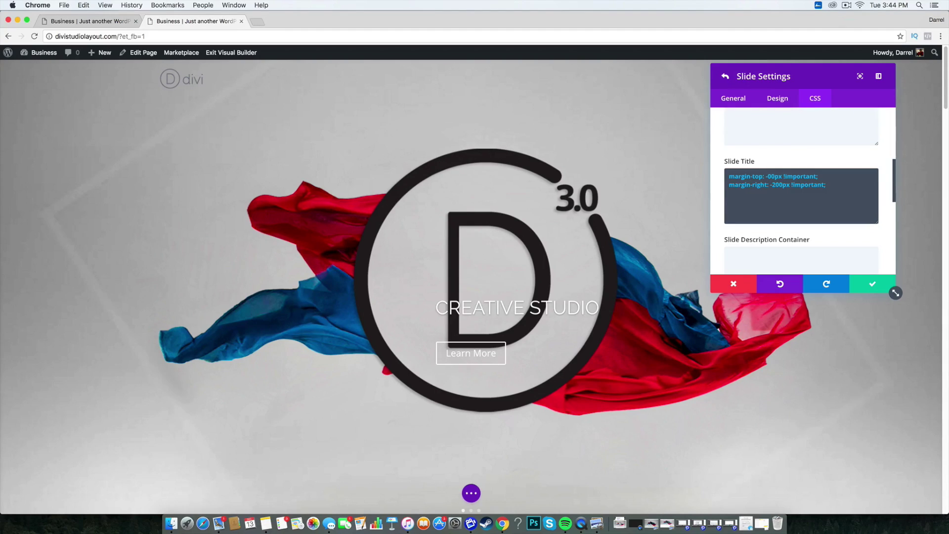
{"action": "type", "text": "30"}
{"action": "key", "text": "BackSpace"}
{"action": "key", "text": "BackSpace"}
{"action": "type", "text": "2"}
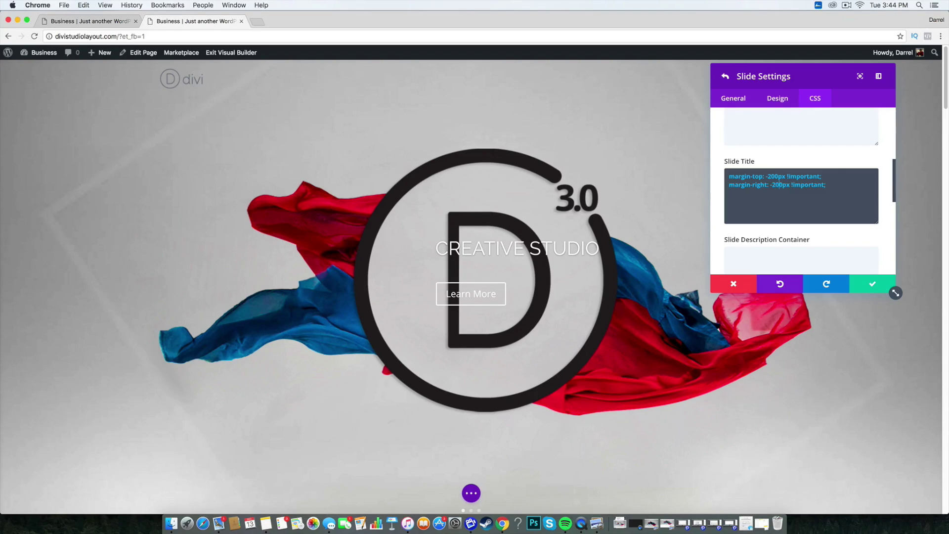
{"action": "key", "text": "BackSpace"}
{"action": "key", "text": "BackSpace"}
{"action": "type", "text": "1"}
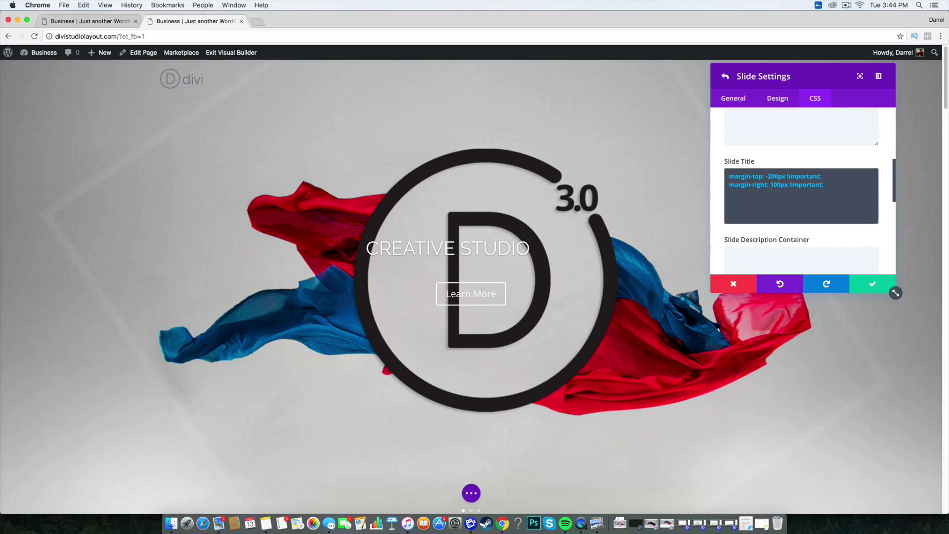
{"action": "type", "text": "-"}
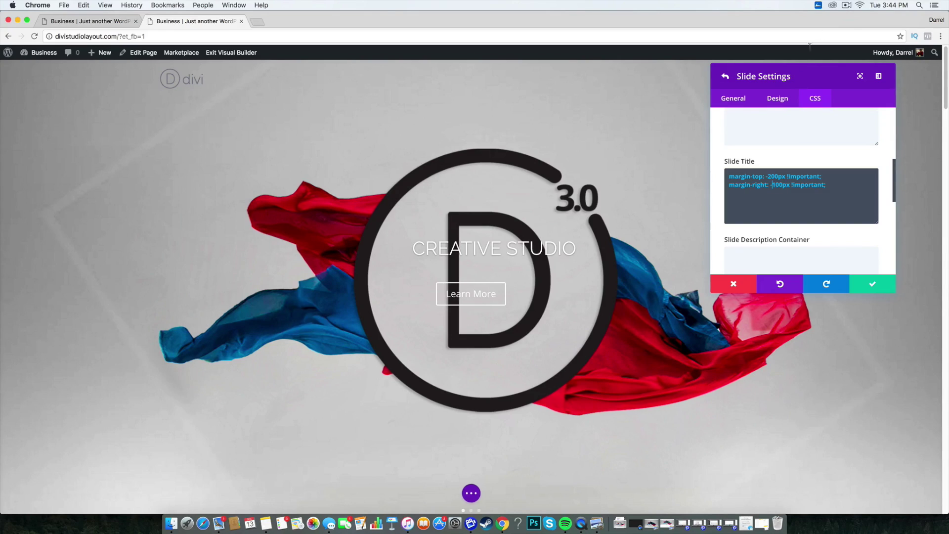
Step: Set the Creative Studio slide's header font size to 100px in the Design settings
{"action": "left_click", "coordinate": [781, 101]}
{"action": "scroll", "coordinate": [792, 191], "scroll_direction": "down", "scroll_amount": 5}
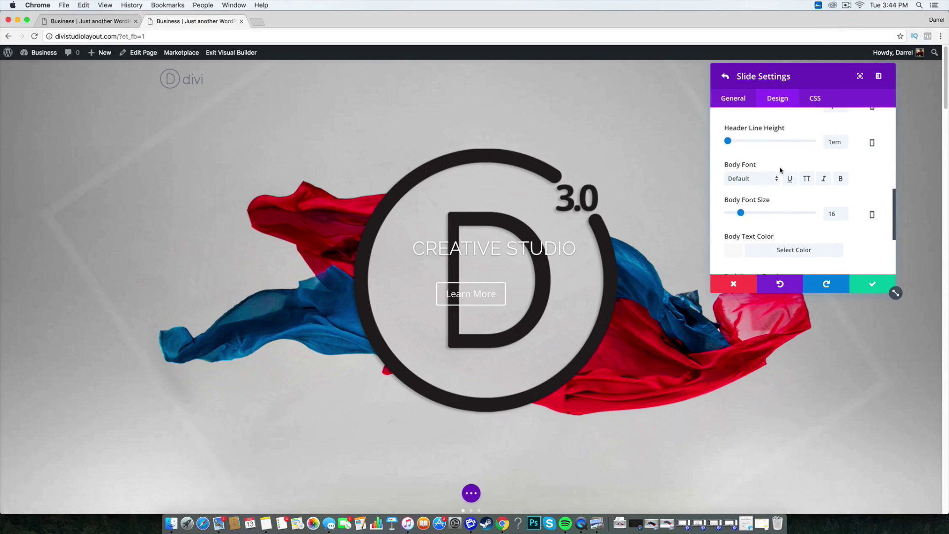
{"action": "scroll", "coordinate": [792, 171], "scroll_direction": "up", "scroll_amount": 3}
{"action": "scroll", "coordinate": [792, 170], "scroll_direction": "up", "scroll_amount": 1}
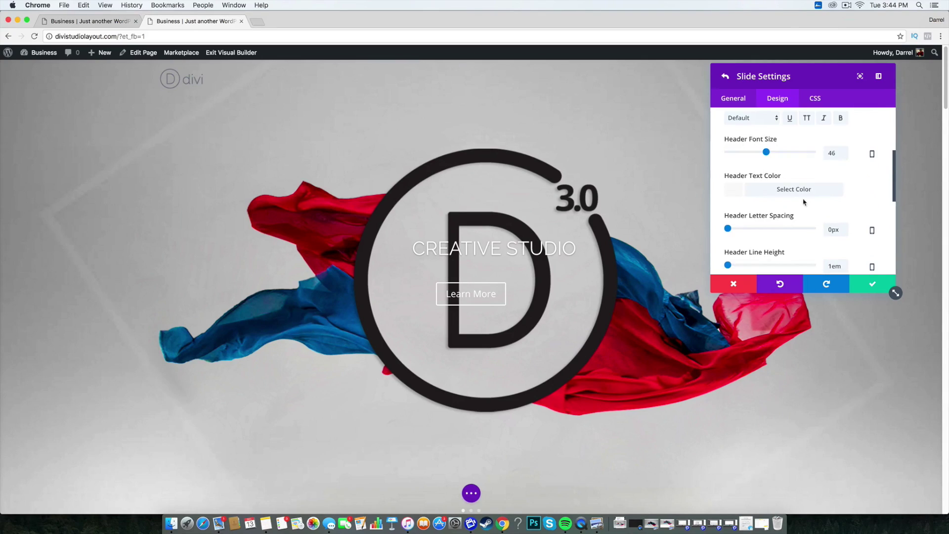
{"action": "left_click_drag", "start_coordinate": [767, 152], "coordinate": [813, 153]}
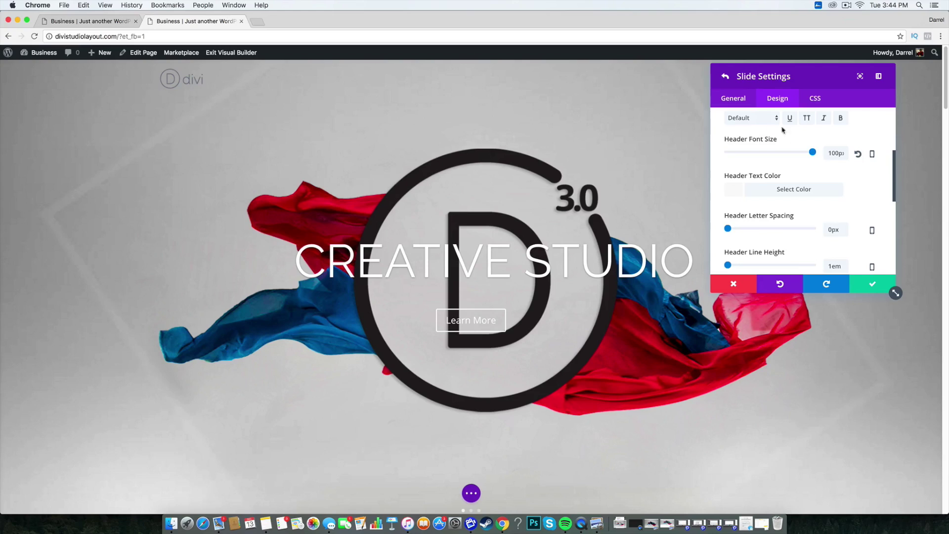
{"action": "left_click", "coordinate": [741, 101]}
{"action": "scroll", "coordinate": [799, 170], "scroll_direction": "down", "scroll_amount": 5}
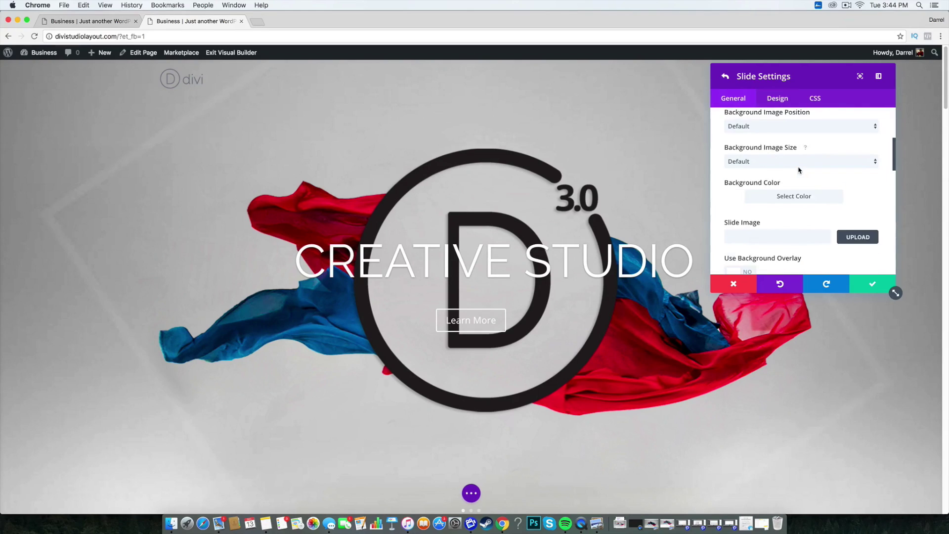